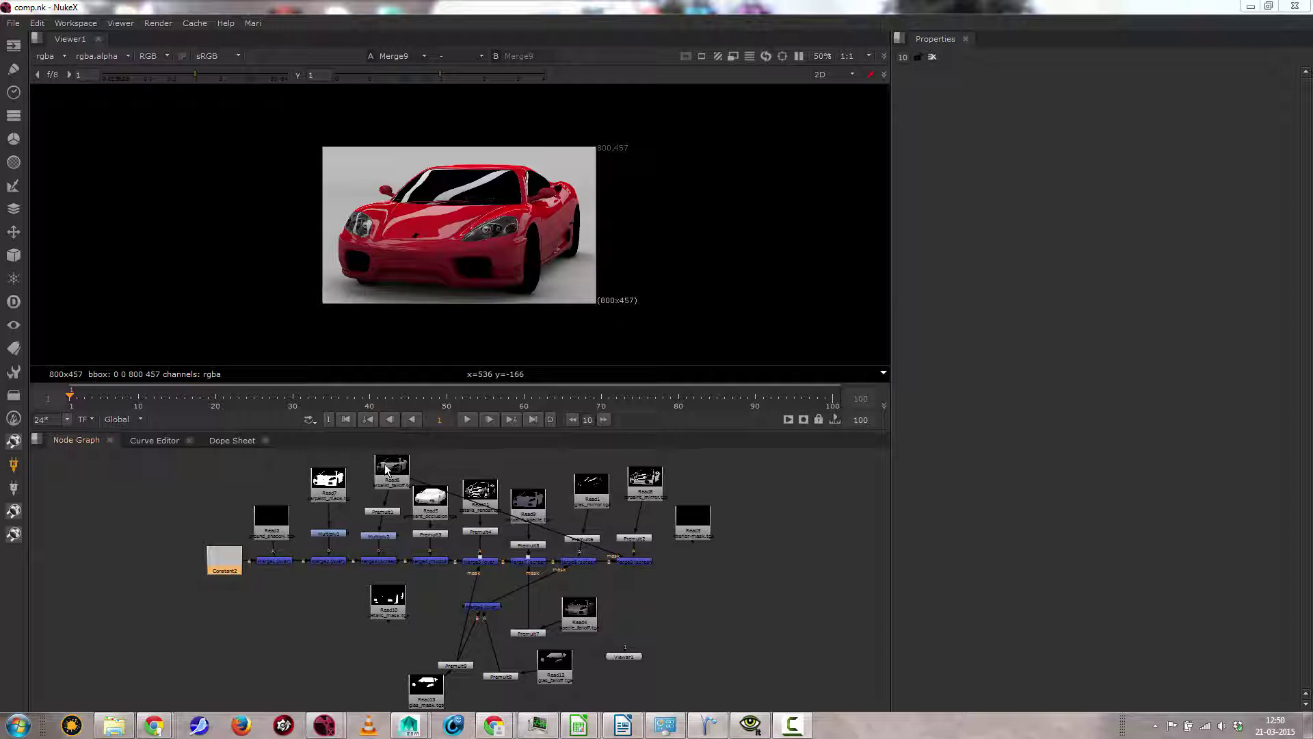
Step: Align Read6 and Read2 over their branches, and stack the glass falloff merge branch and Read4 beneath the main merge row
{"action": "left_click_drag", "start_coordinate": [387, 469], "coordinate": [376, 478]}
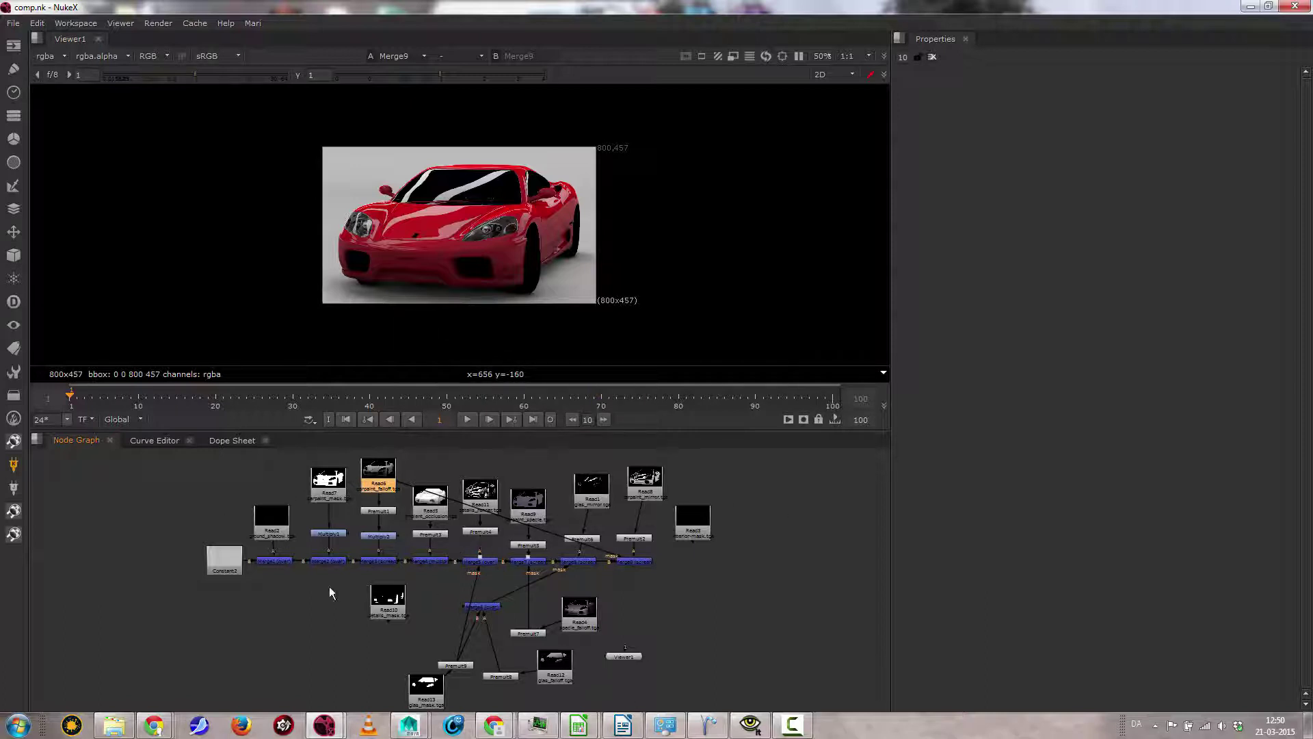
{"action": "left_click_drag", "start_coordinate": [278, 508], "coordinate": [280, 511]}
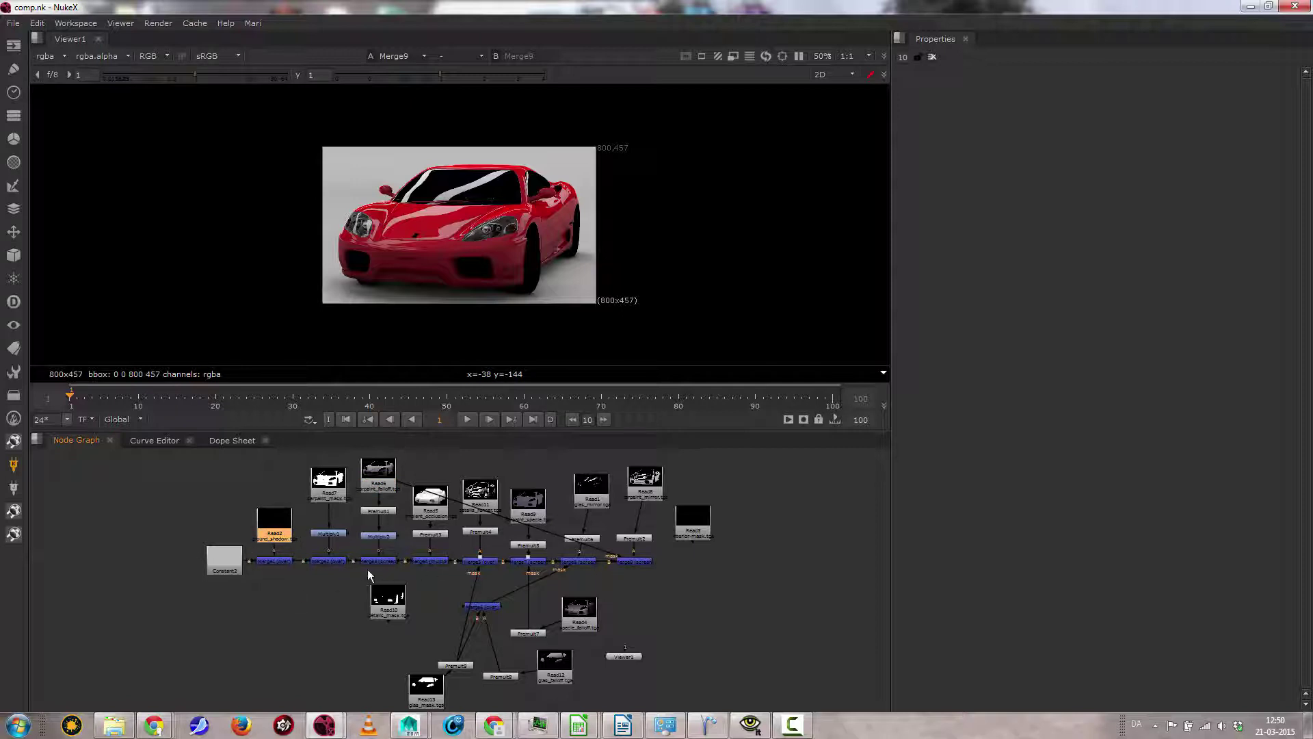
{"action": "left_click_drag", "start_coordinate": [488, 612], "coordinate": [531, 586]}
{"action": "left_click_drag", "start_coordinate": [584, 628], "coordinate": [528, 614]}
{"action": "left_click_drag", "start_coordinate": [554, 660], "coordinate": [577, 612]}
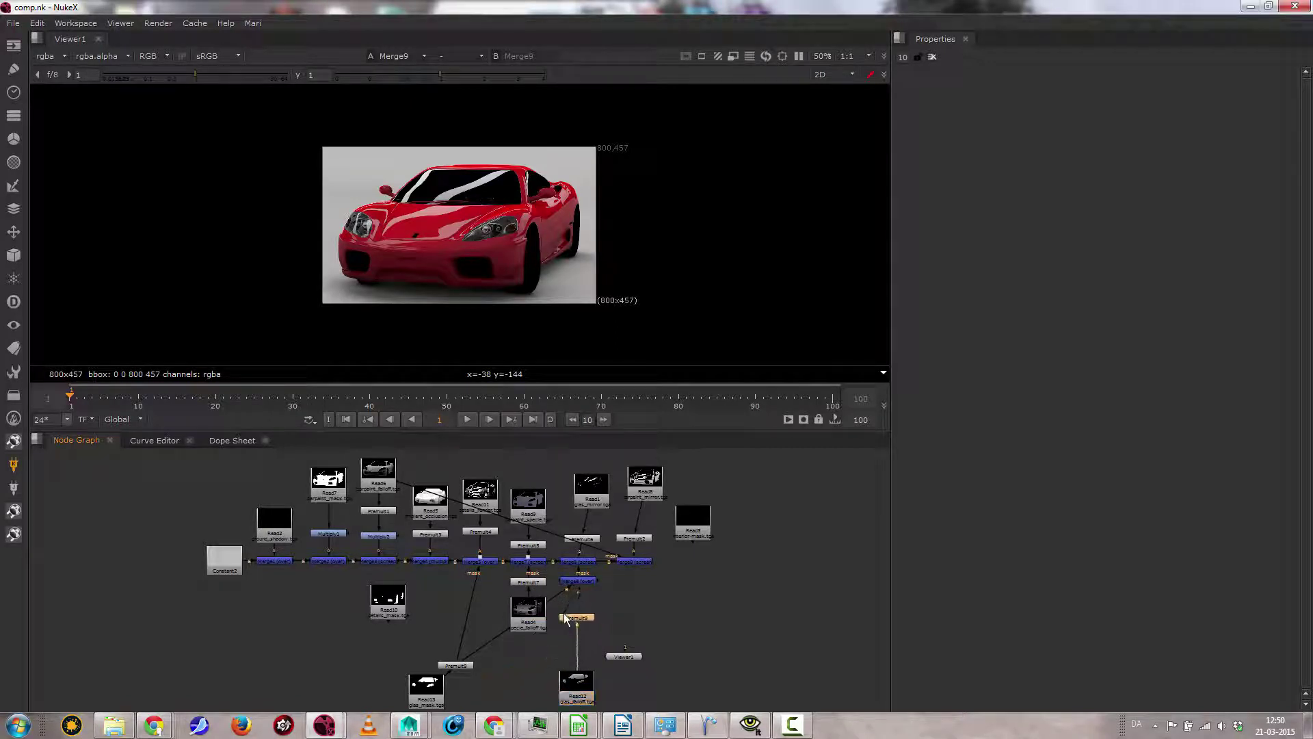
{"action": "left_click_drag", "start_coordinate": [576, 681], "coordinate": [576, 653]}
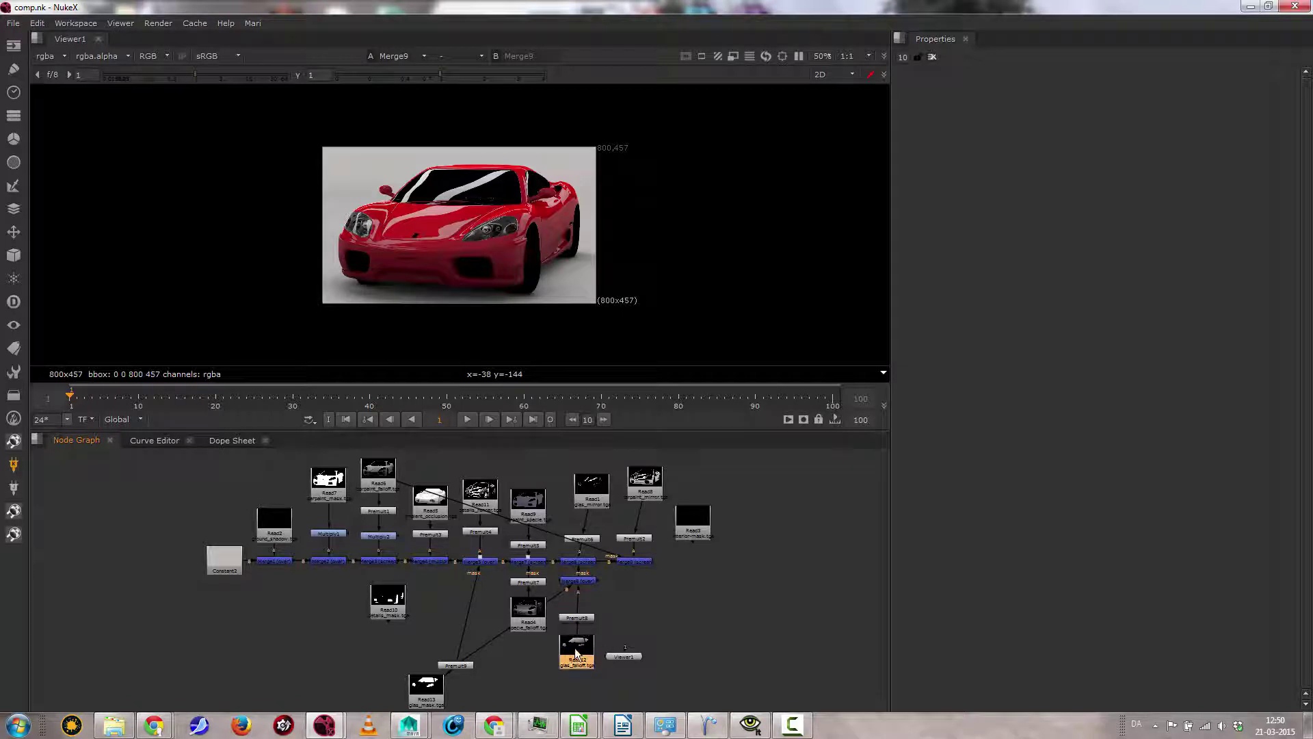
Step: Reroute the glass mask connection from Premult9 through a dot below Read4, and align the glass mask Read node under Premult9
{"action": "left_click", "coordinate": [491, 639]}
{"action": "left_click_drag", "start_coordinate": [516, 618], "coordinate": [518, 690]}
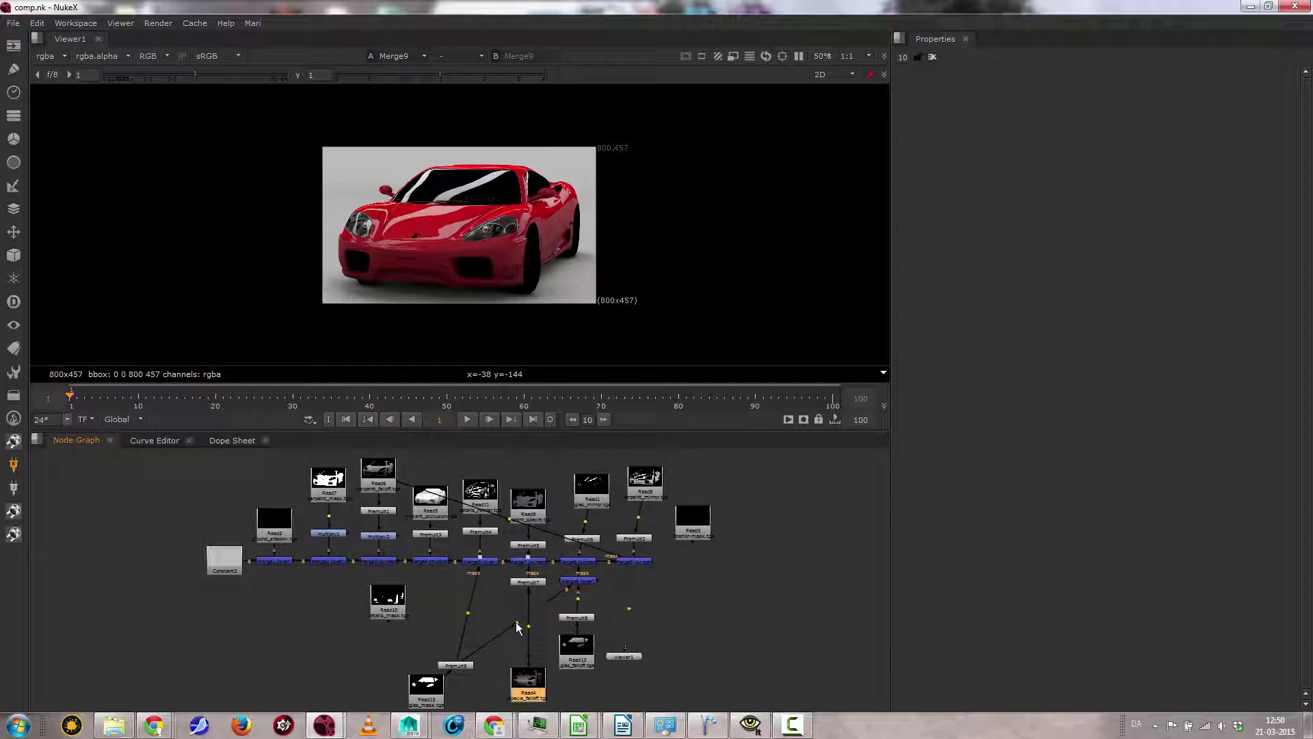
{"action": "left_click_drag", "start_coordinate": [517, 628], "coordinate": [525, 665], "text": "ctrl"}
{"action": "left_click", "coordinate": [549, 654]}
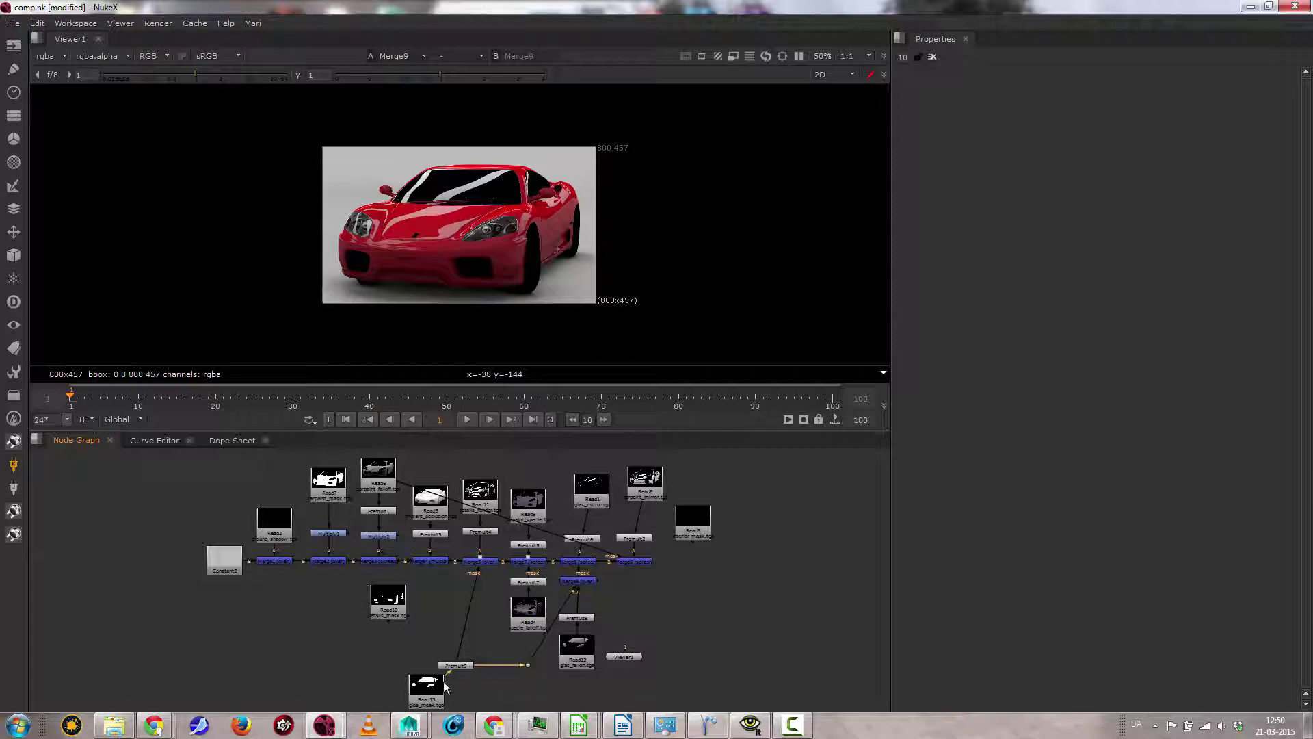
{"action": "left_click_drag", "start_coordinate": [433, 693], "coordinate": [463, 692]}
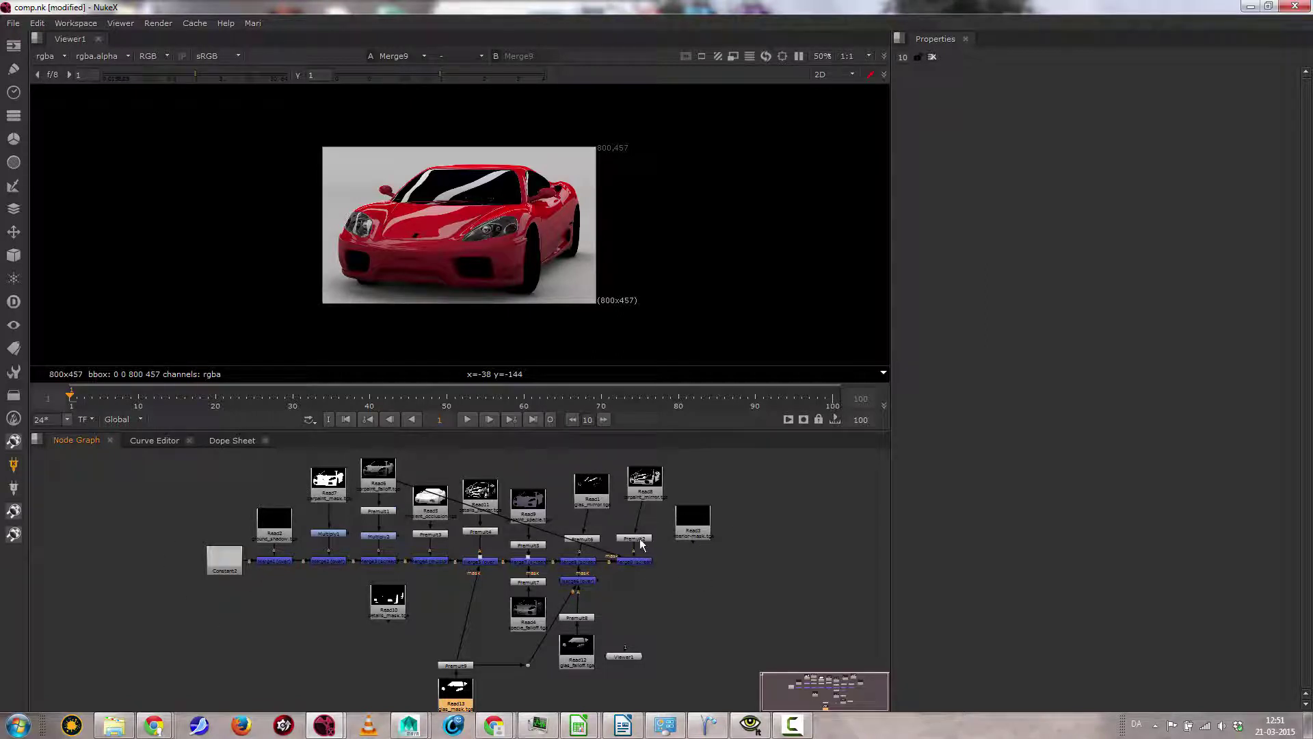
Step: View the Constant2 background in the viewer, followed by the output of Merge1
{"action": "left_click", "coordinate": [226, 567]}
{"action": "key", "text": "1"}
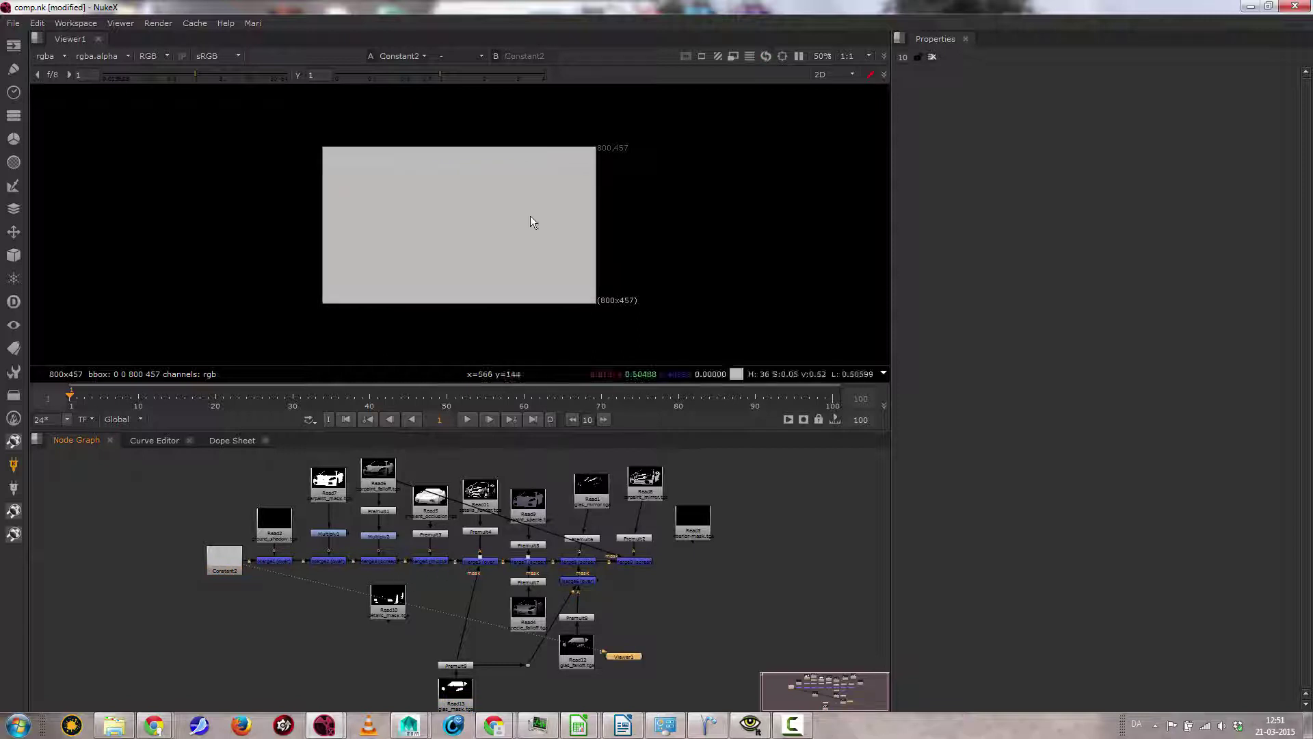
{"action": "scroll", "coordinate": [452, 231], "scroll_direction": "up", "scroll_amount": 1}
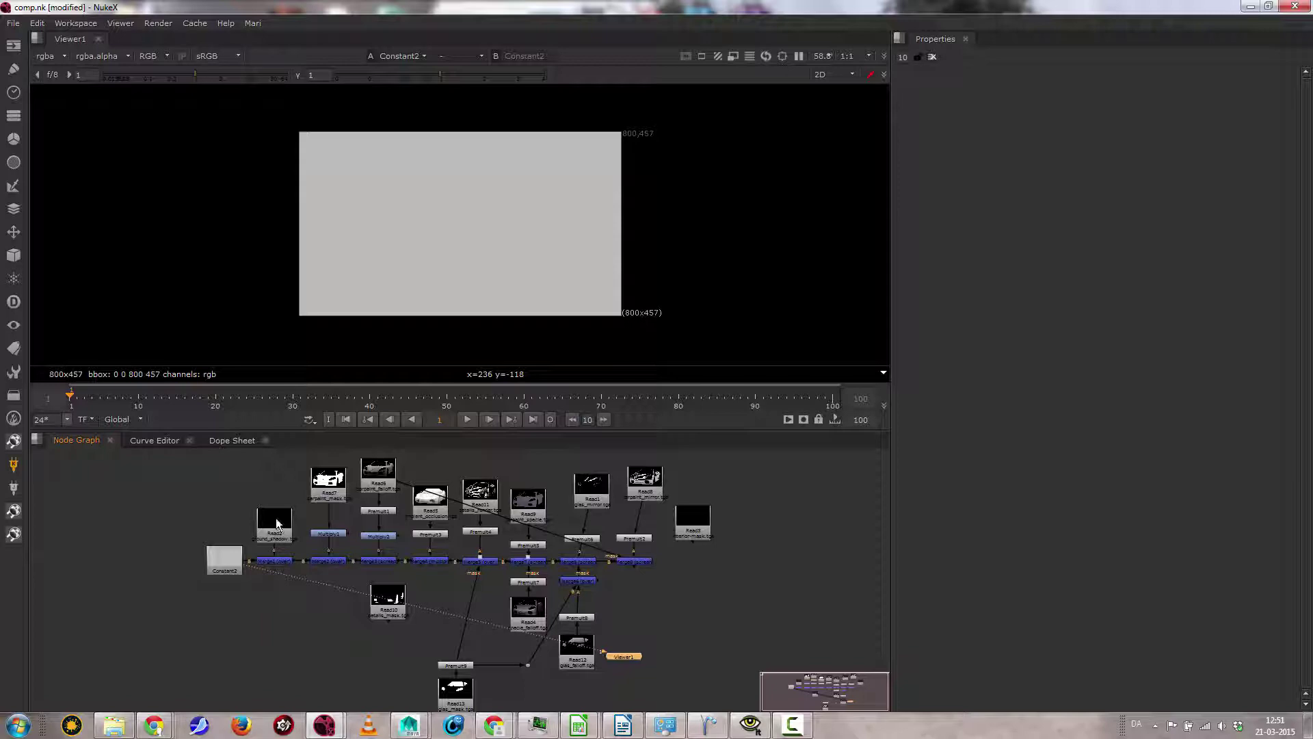
{"action": "left_click", "coordinate": [290, 537]}
{"action": "scroll", "coordinate": [275, 563], "scroll_direction": "up", "scroll_amount": 5}
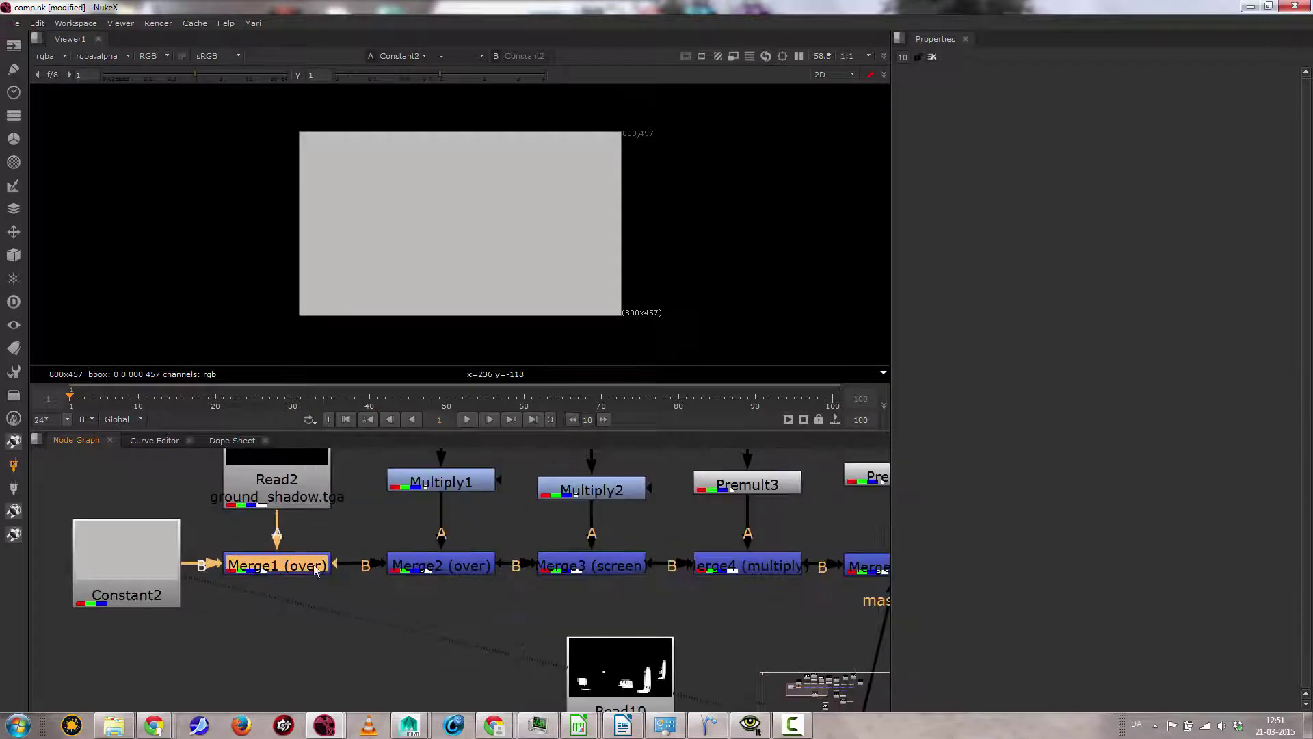
{"action": "key", "text": "1"}
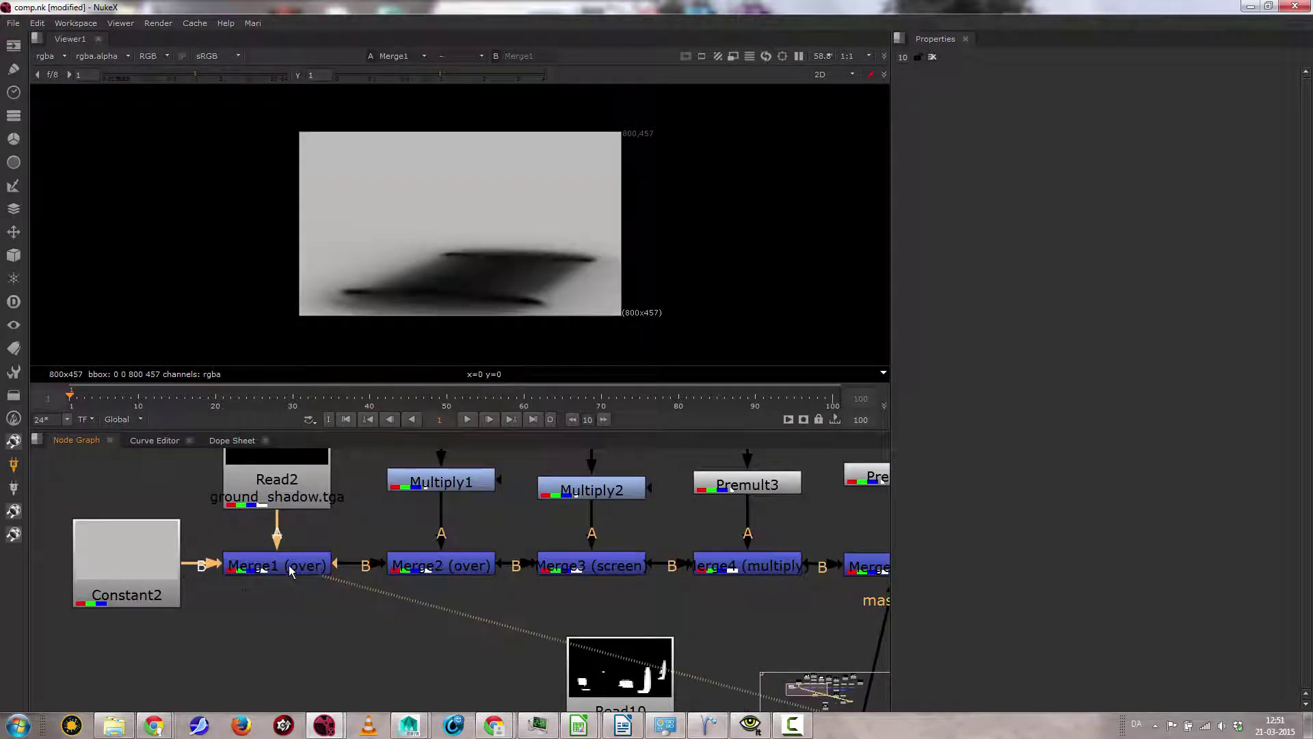
Step: Open the properties of Read2 (ground_shadow.tga) and inspect its colour and alpha channels in the viewer
{"action": "double_click", "coordinate": [289, 470]}
{"action": "key", "text": "1"}
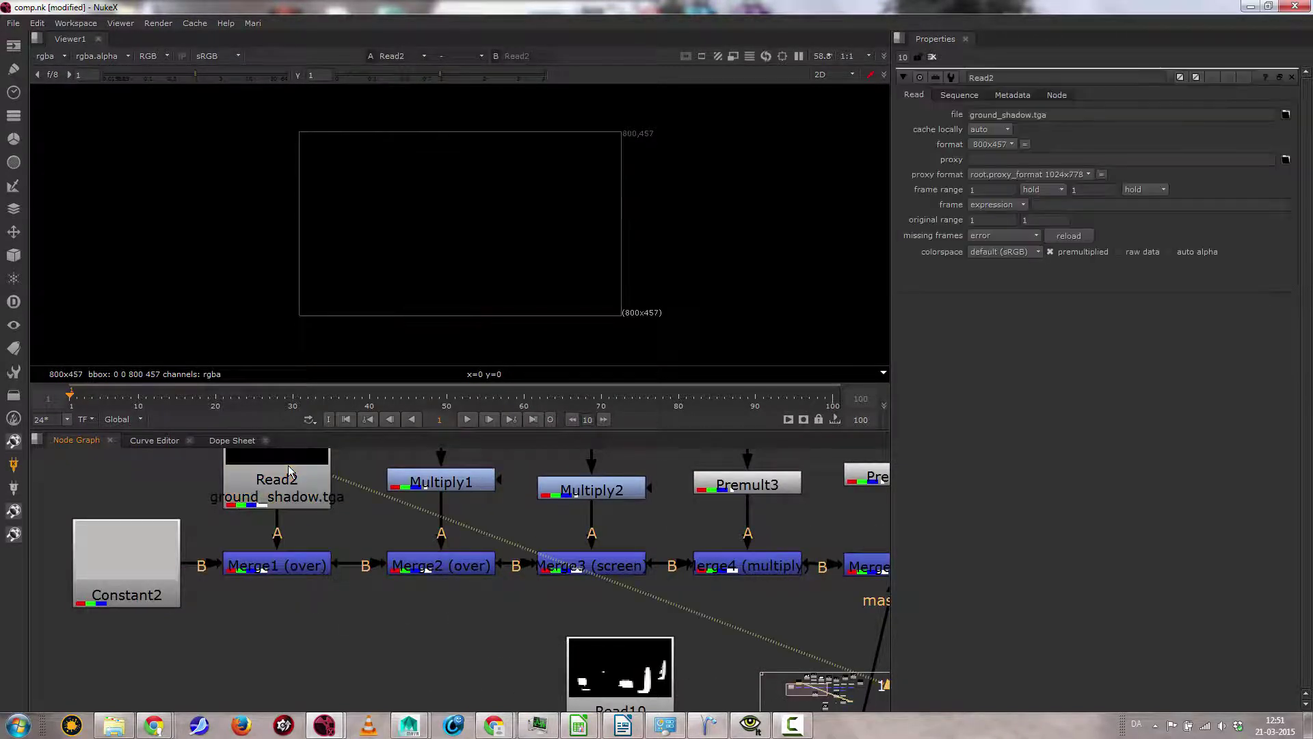
{"action": "key", "text": "a"}
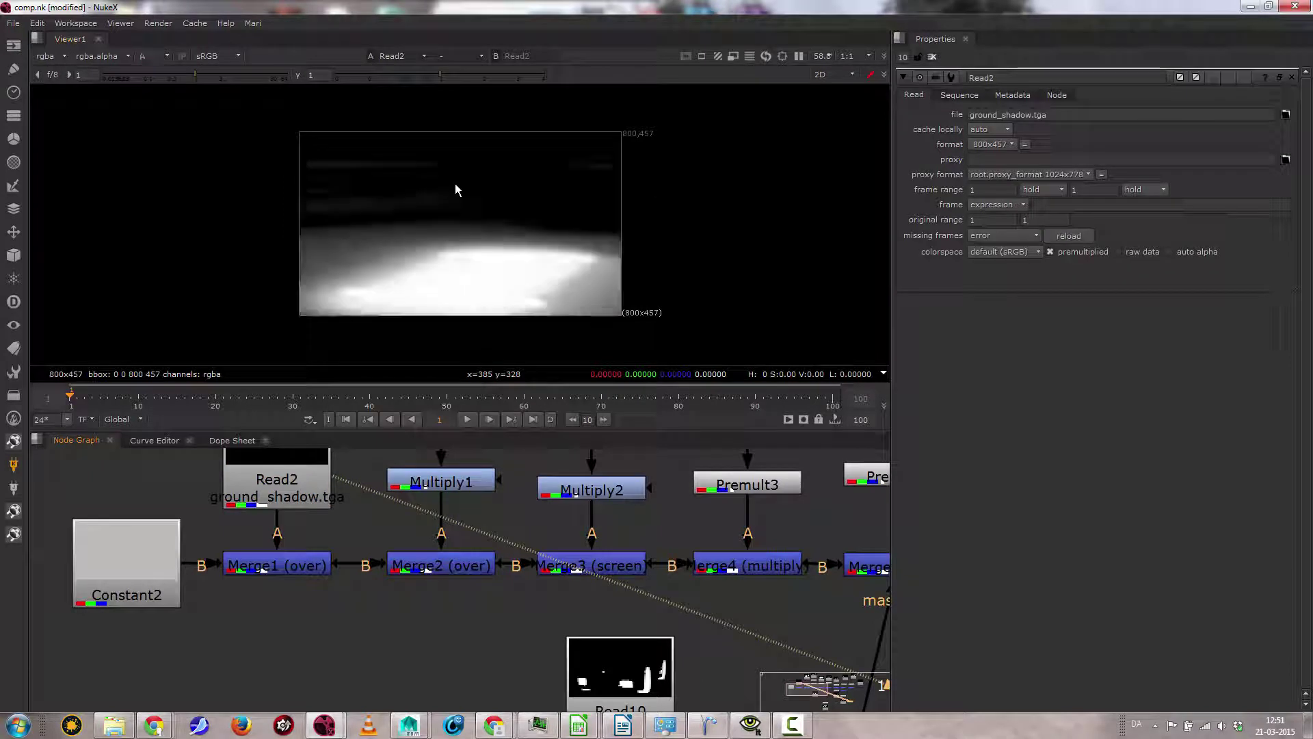
{"action": "key", "text": "a"}
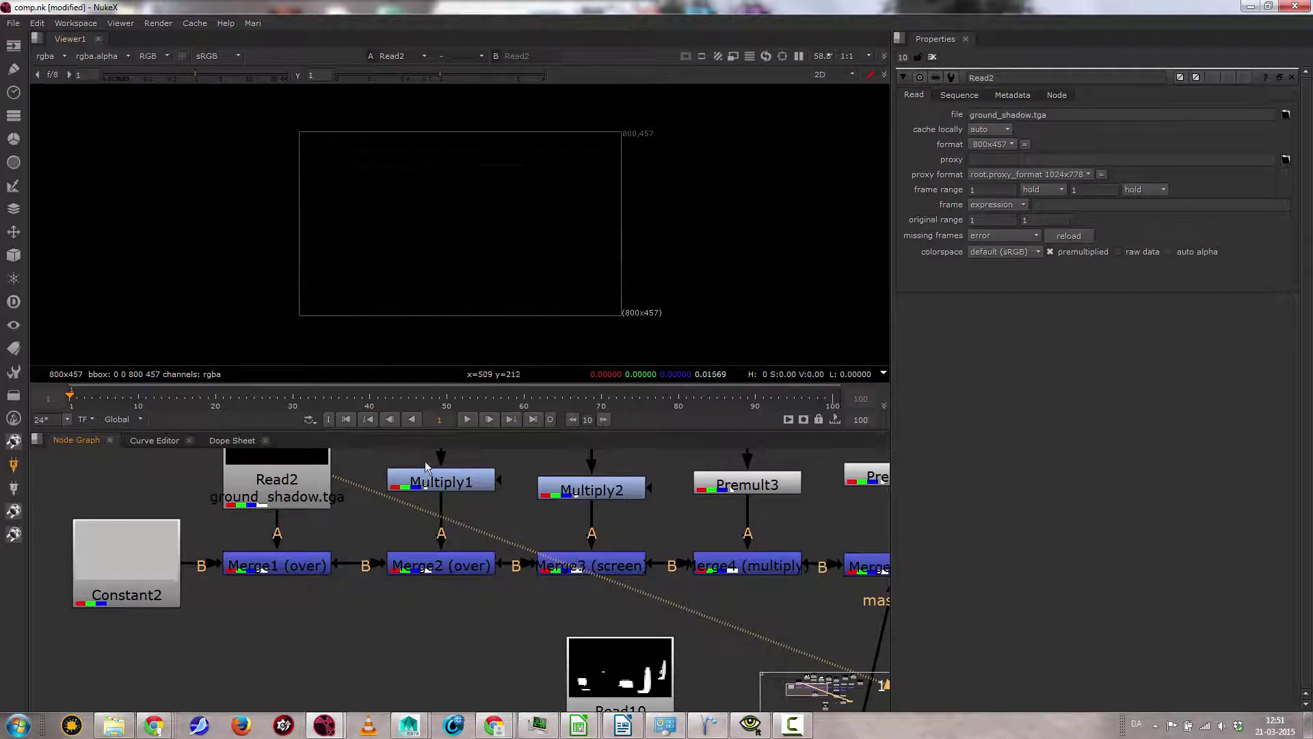
Step: View Merge1 again, open its properties, and try out the shadow's mix amount, ending back at 1
{"action": "left_click", "coordinate": [271, 571]}
{"action": "key", "text": "1"}
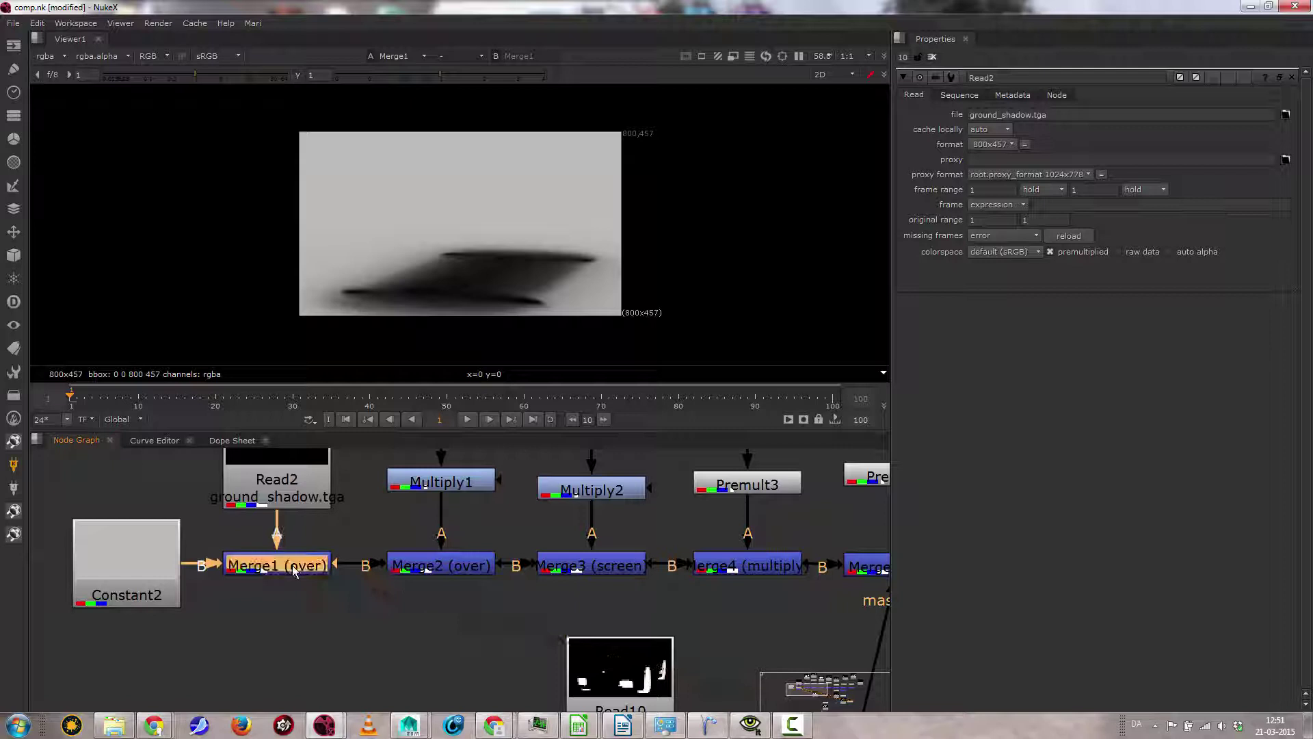
{"action": "double_click", "coordinate": [294, 571]}
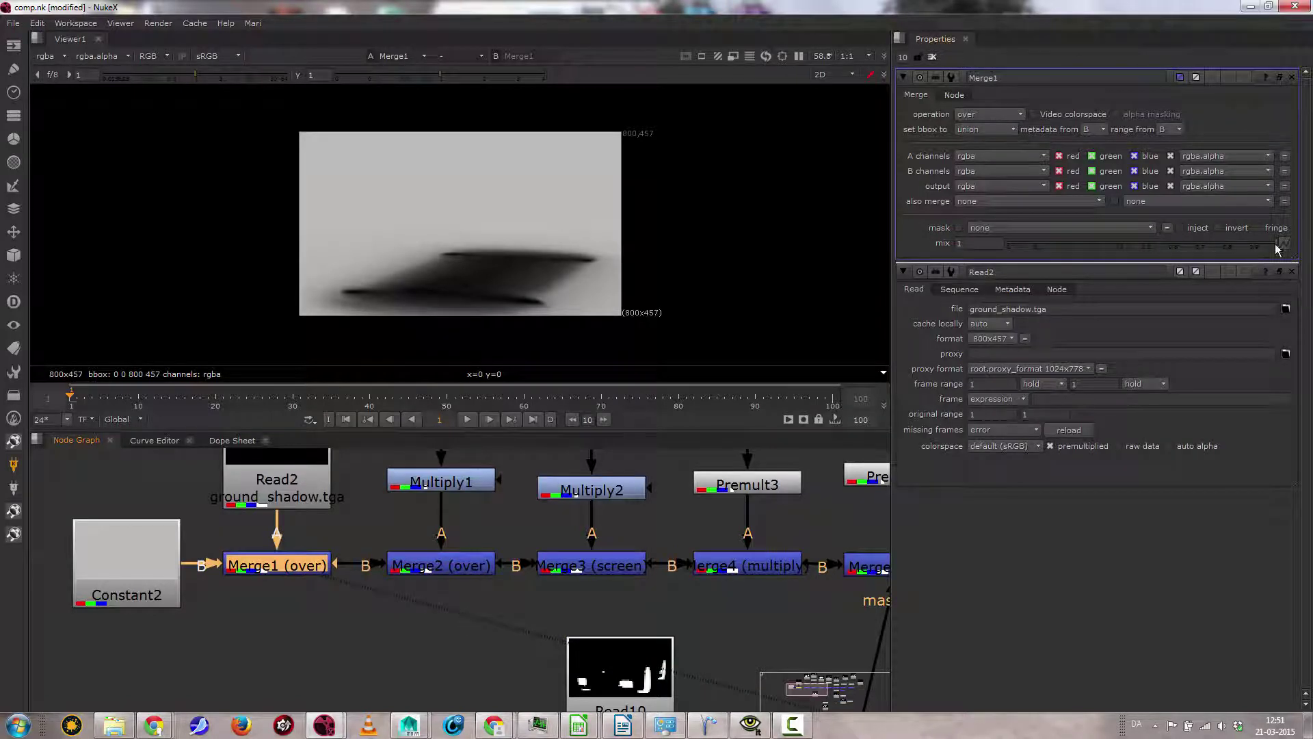
{"action": "mouse_move", "coordinate": [1276, 250]}
{"action": "left_mouse_down"}
{"action": "mouse_move", "coordinate": [1094, 256]}
{"action": "mouse_move", "coordinate": [1231, 264]}
{"action": "mouse_move", "coordinate": [1032, 267]}
{"action": "mouse_move", "coordinate": [1162, 243]}
{"action": "mouse_move", "coordinate": [1289, 254]}
{"action": "left_mouse_up"}
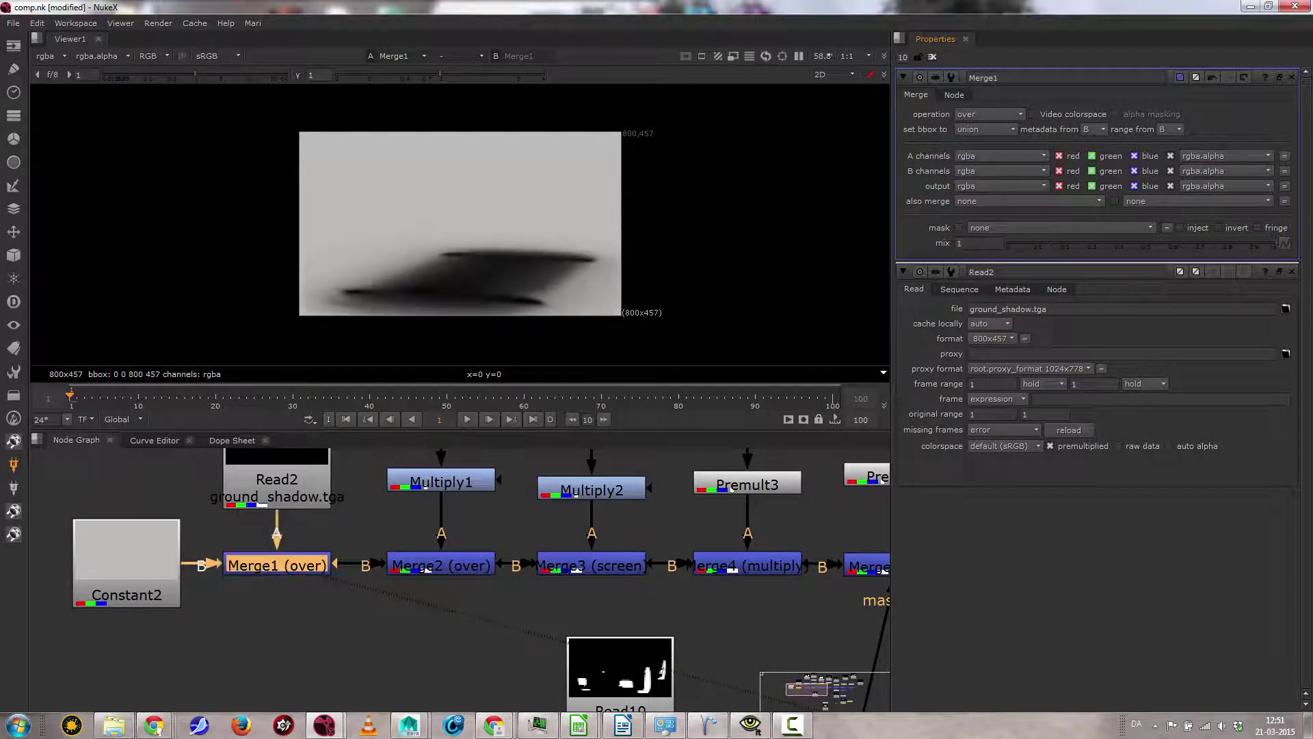
Step: View the carpaint_mask.tga pass from Read7 in the viewer
{"action": "middle_click_drag", "start_coordinate": [489, 506], "coordinate": [457, 588]}
{"action": "left_click", "coordinate": [424, 472]}
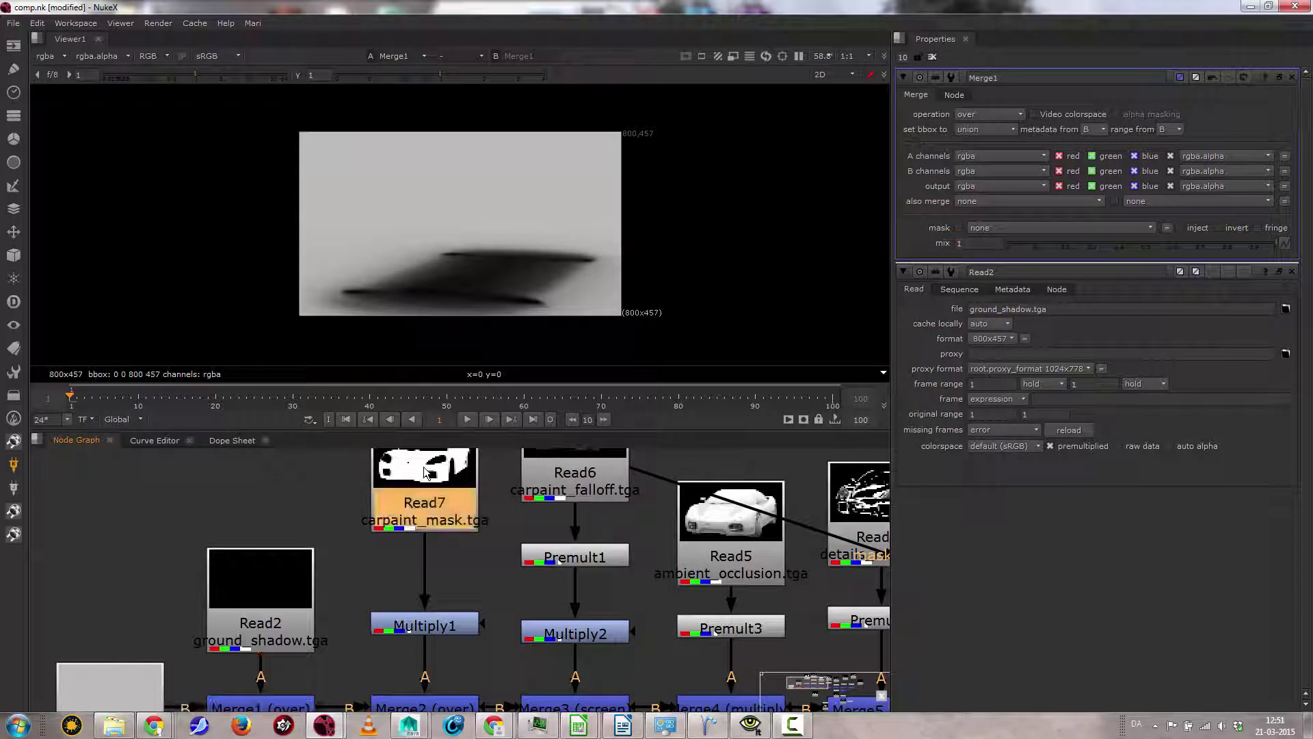
{"action": "key", "text": "1"}
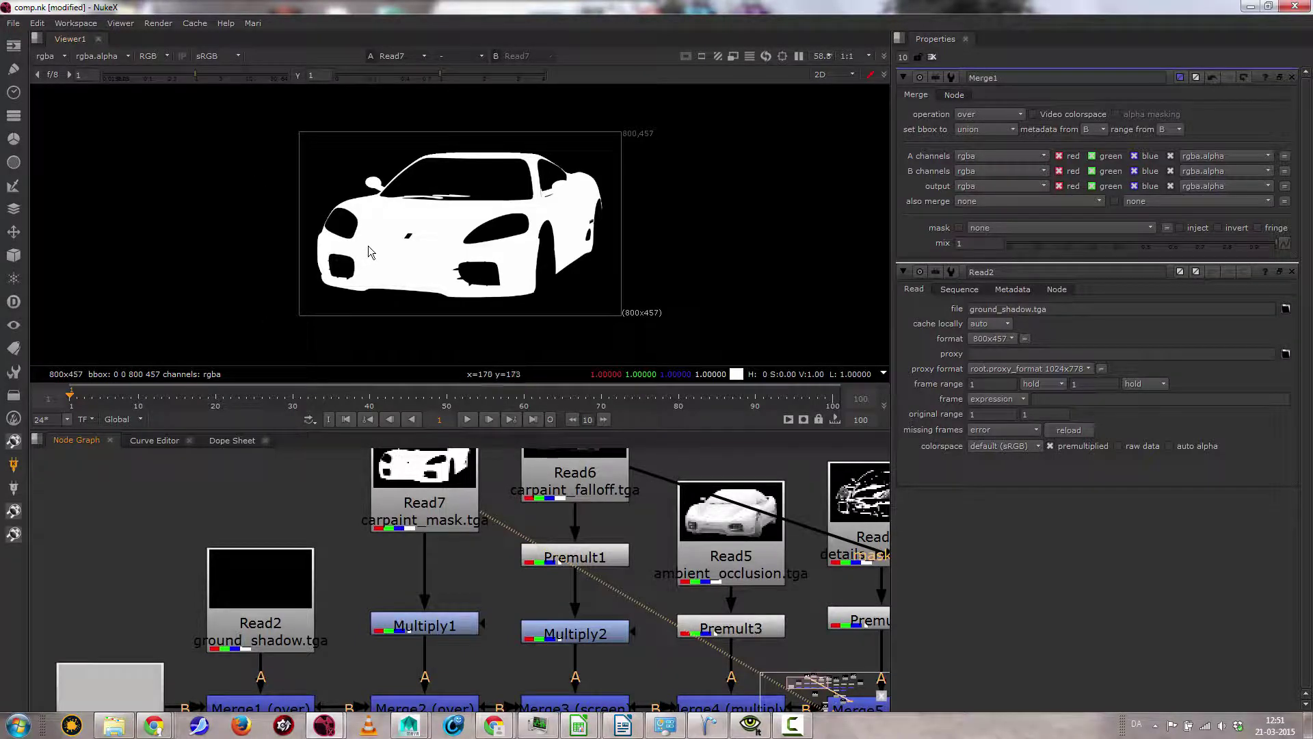
{"action": "key", "text": "2"}
{"action": "key", "text": "1"}
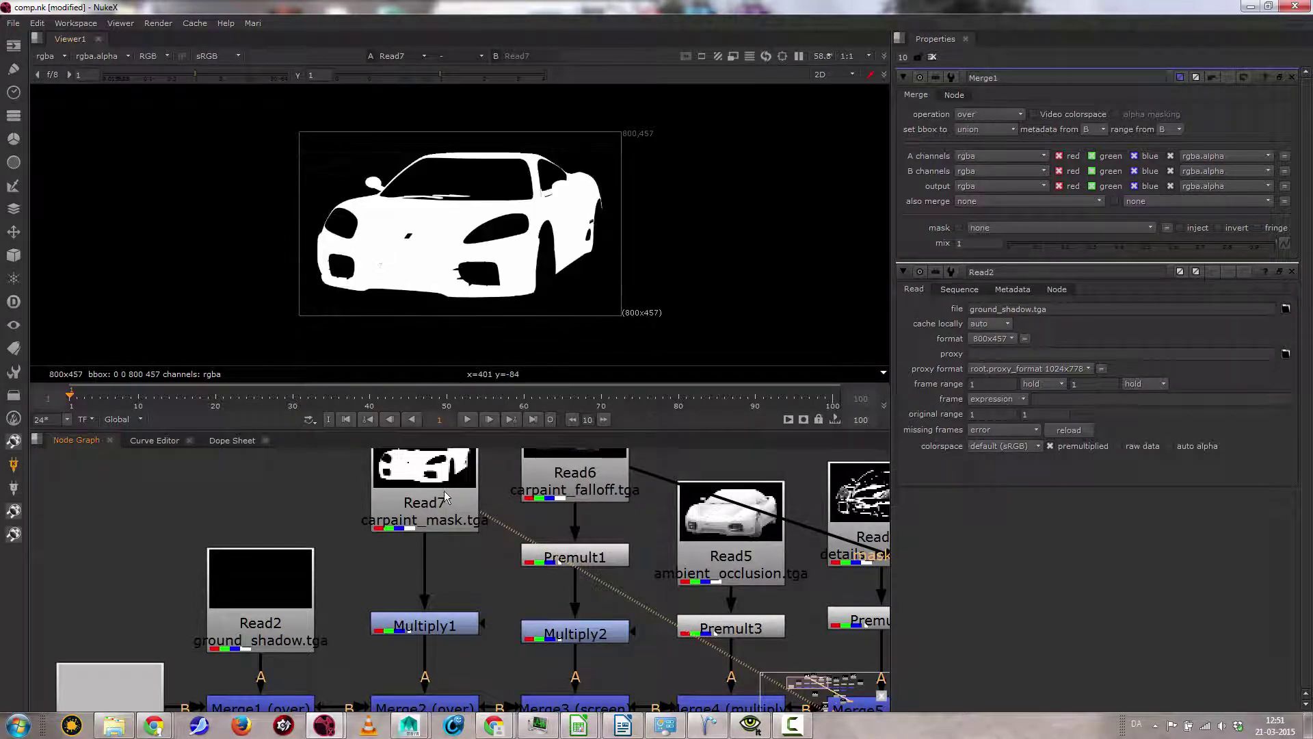
Step: Inspect the Multiply1 output and its colour settings, and view the Merge2 composite
{"action": "left_click", "coordinate": [431, 625]}
{"action": "key", "text": "1"}
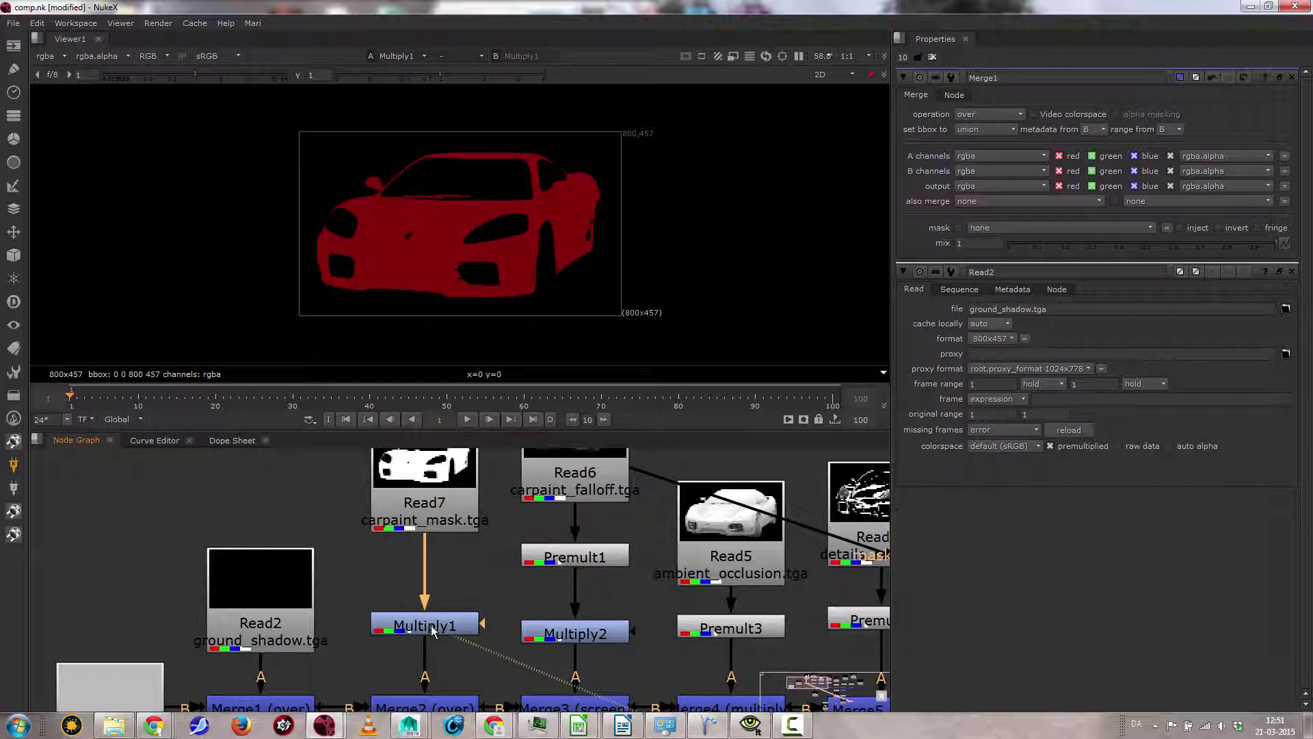
{"action": "double_click", "coordinate": [431, 625]}
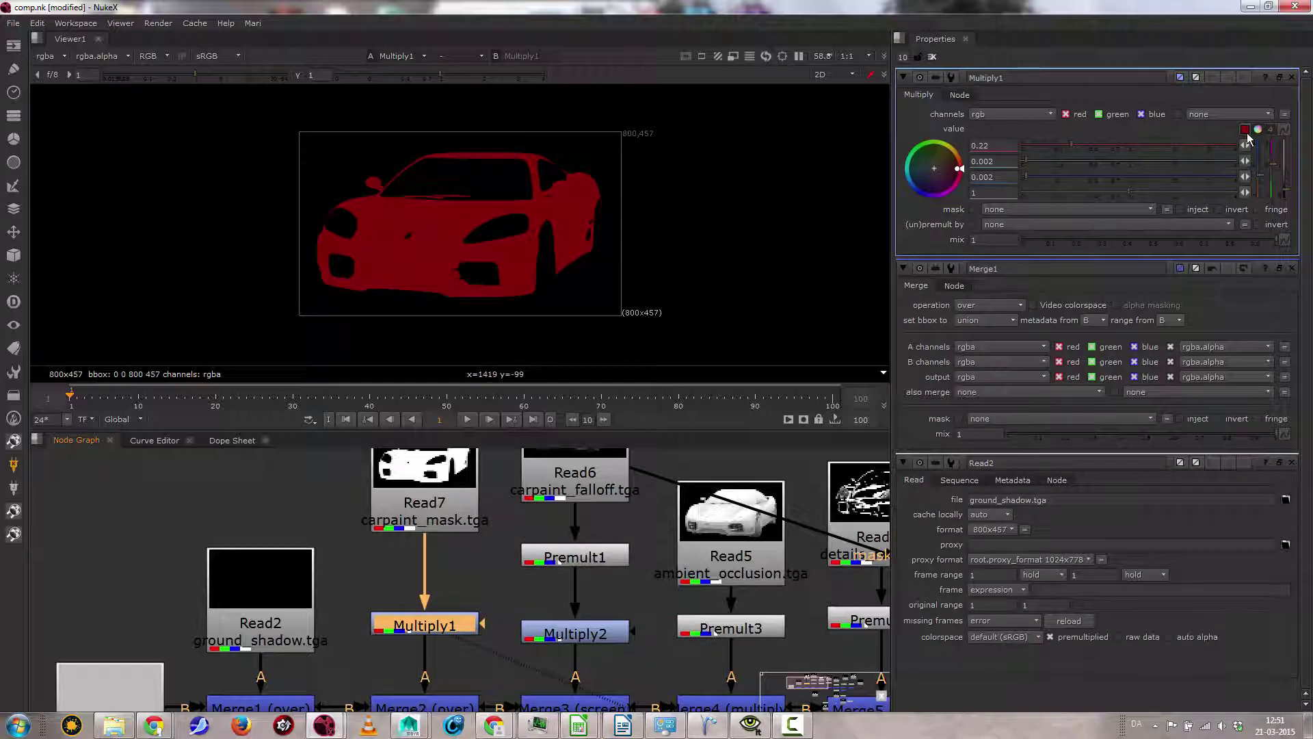
{"action": "middle_click_drag", "start_coordinate": [431, 659], "coordinate": [438, 564]}
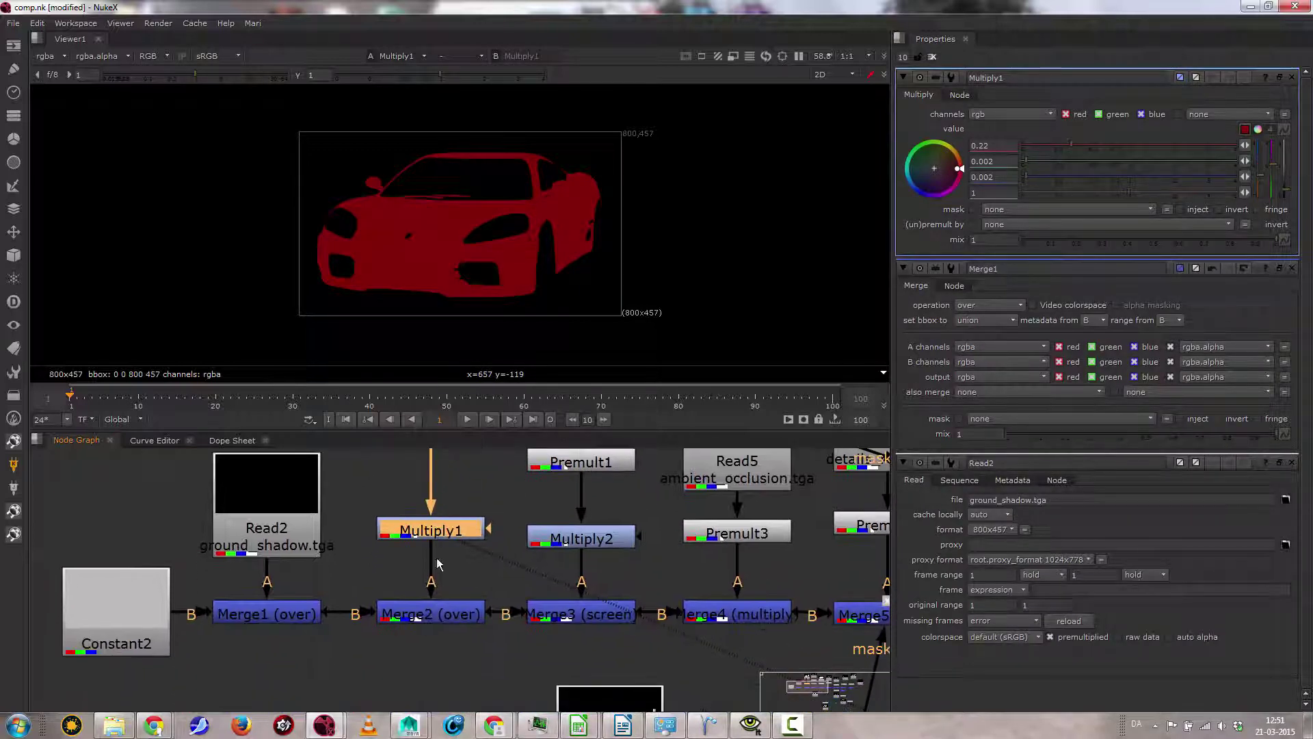
{"action": "left_click", "coordinate": [418, 612]}
{"action": "key", "text": "1"}
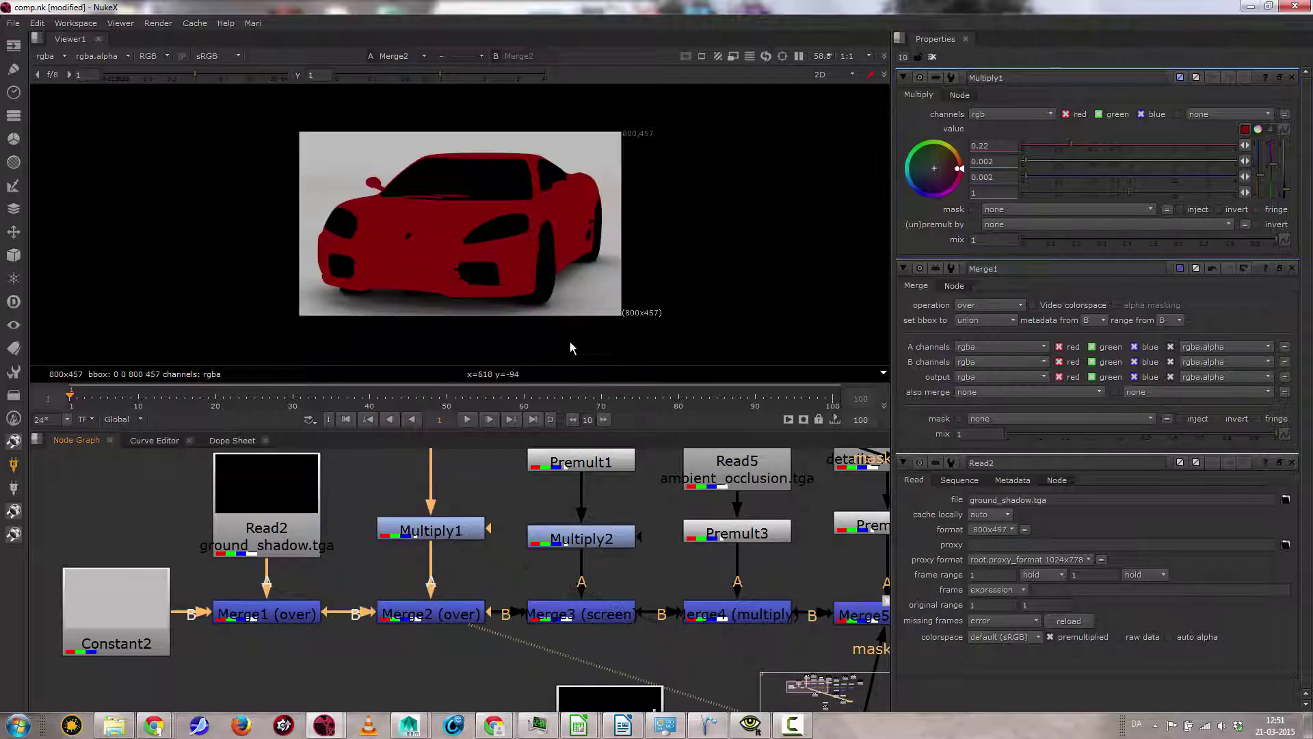
Step: View the carpaint_falloff.tga pass and its Premult1 output, and open the properties of both nodes to check the premultiplication settings
{"action": "middle_click_drag", "start_coordinate": [532, 483], "coordinate": [555, 544]}
{"action": "scroll", "coordinate": [556, 544], "scroll_direction": "down", "scroll_amount": 3}
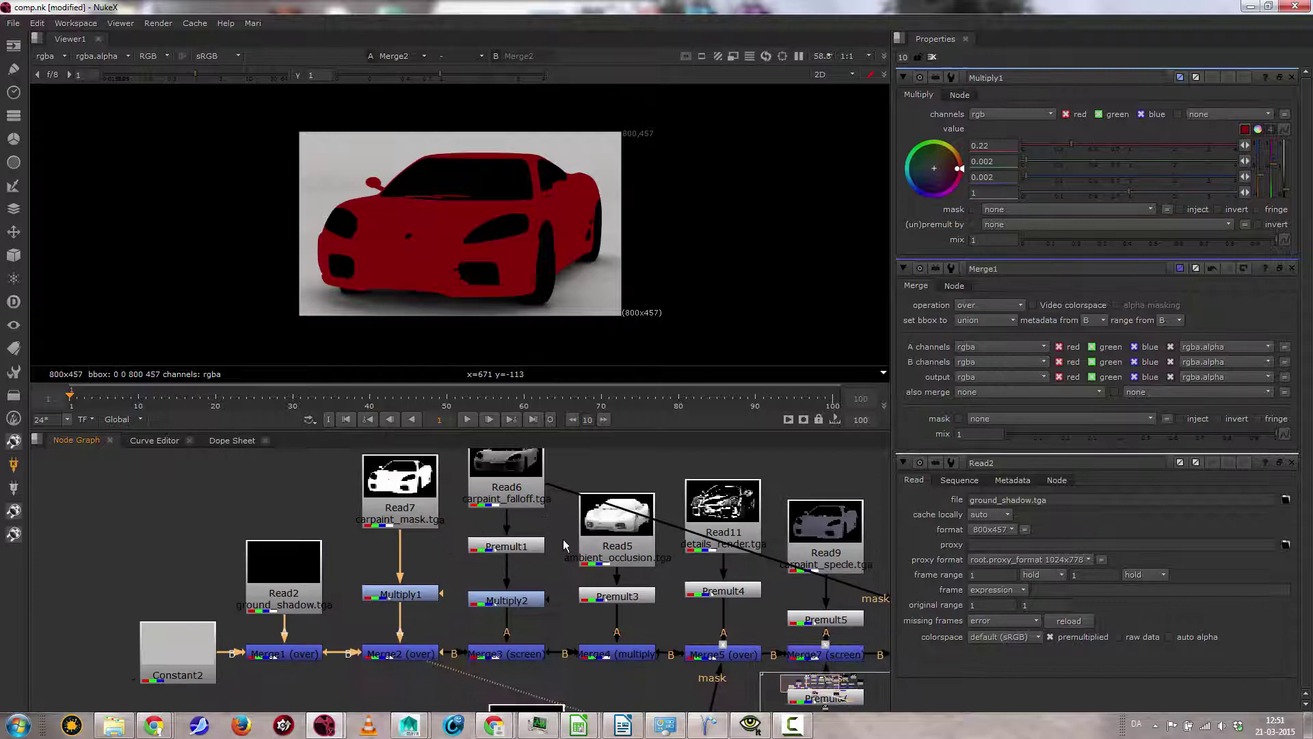
{"action": "left_click", "coordinate": [514, 470]}
{"action": "key", "text": "1"}
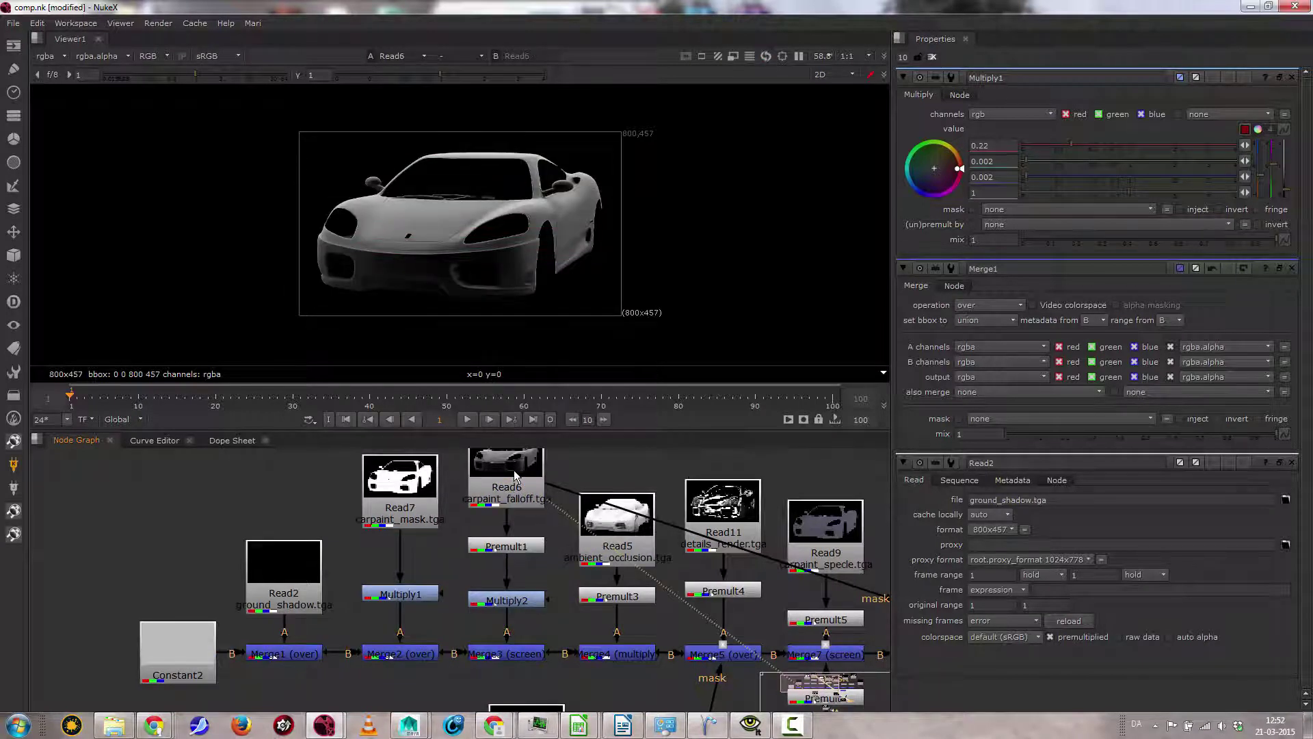
{"action": "left_click", "coordinate": [509, 553]}
{"action": "key", "text": "1"}
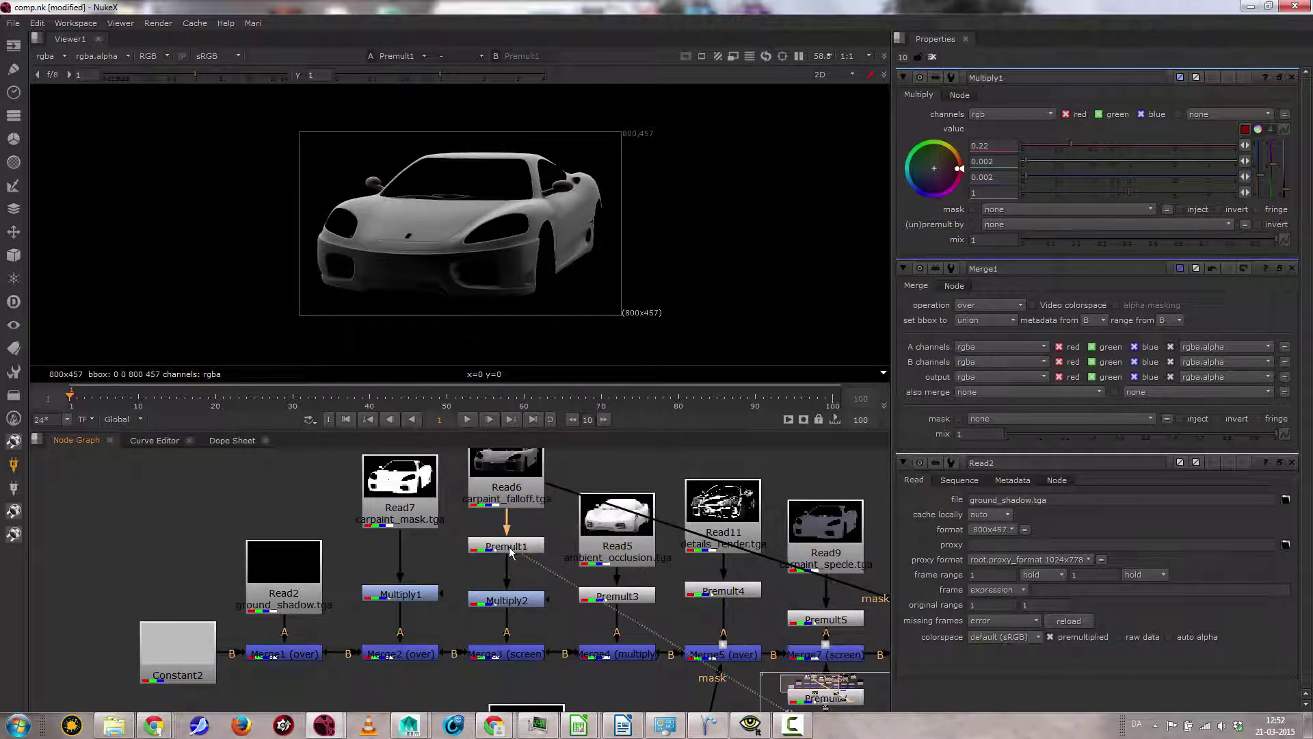
{"action": "double_click", "coordinate": [508, 547]}
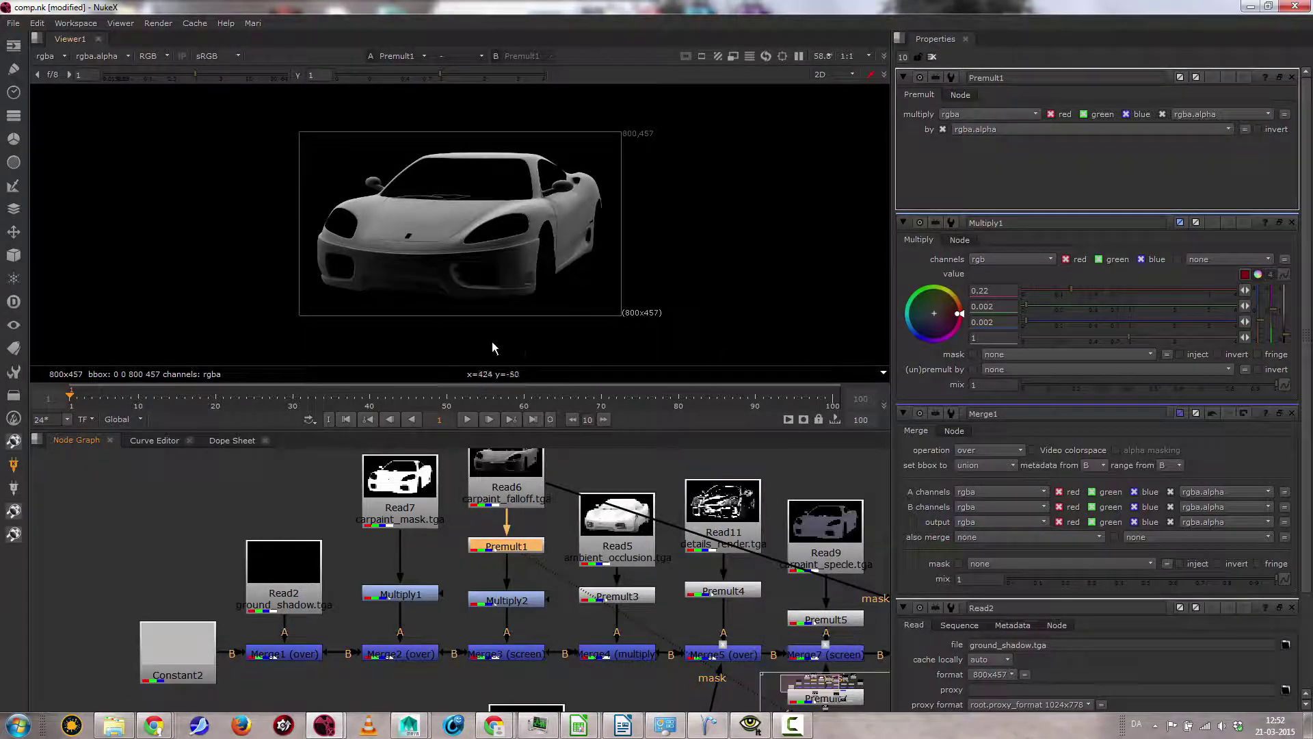
{"action": "left_click", "coordinate": [504, 480]}
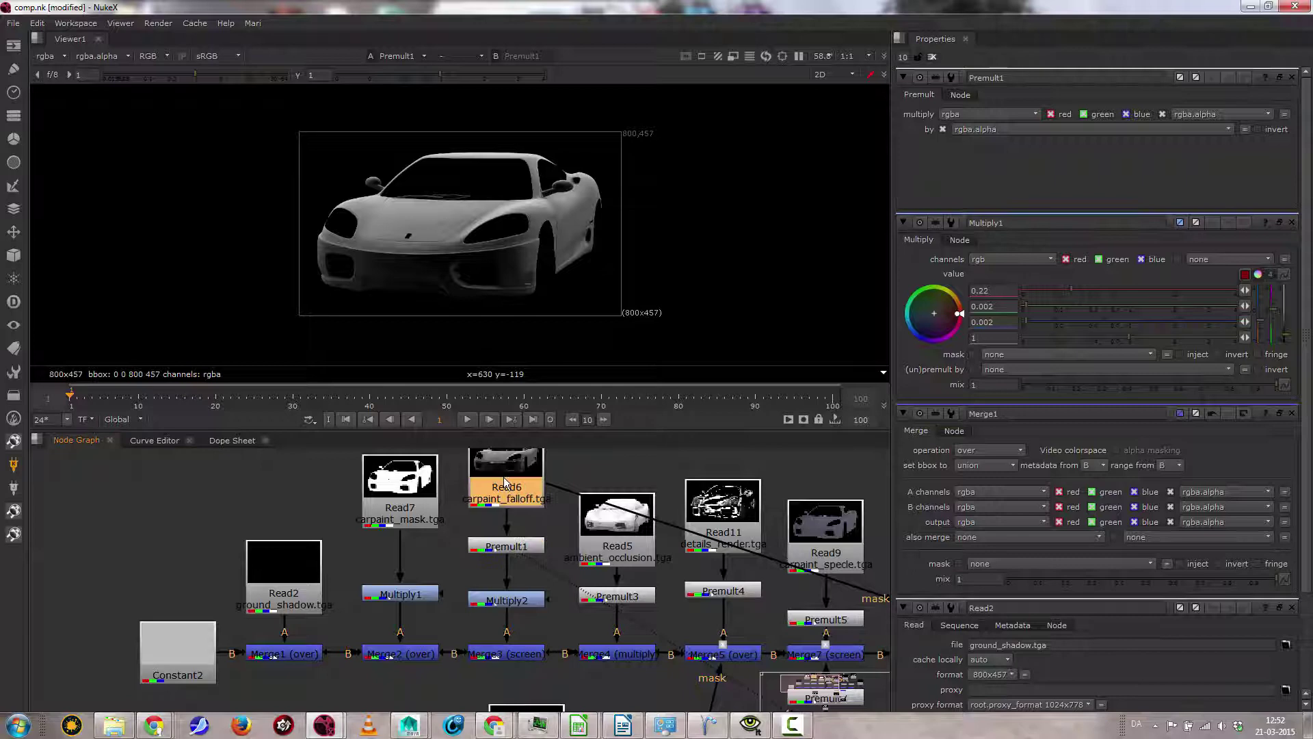
{"action": "double_click", "coordinate": [505, 486]}
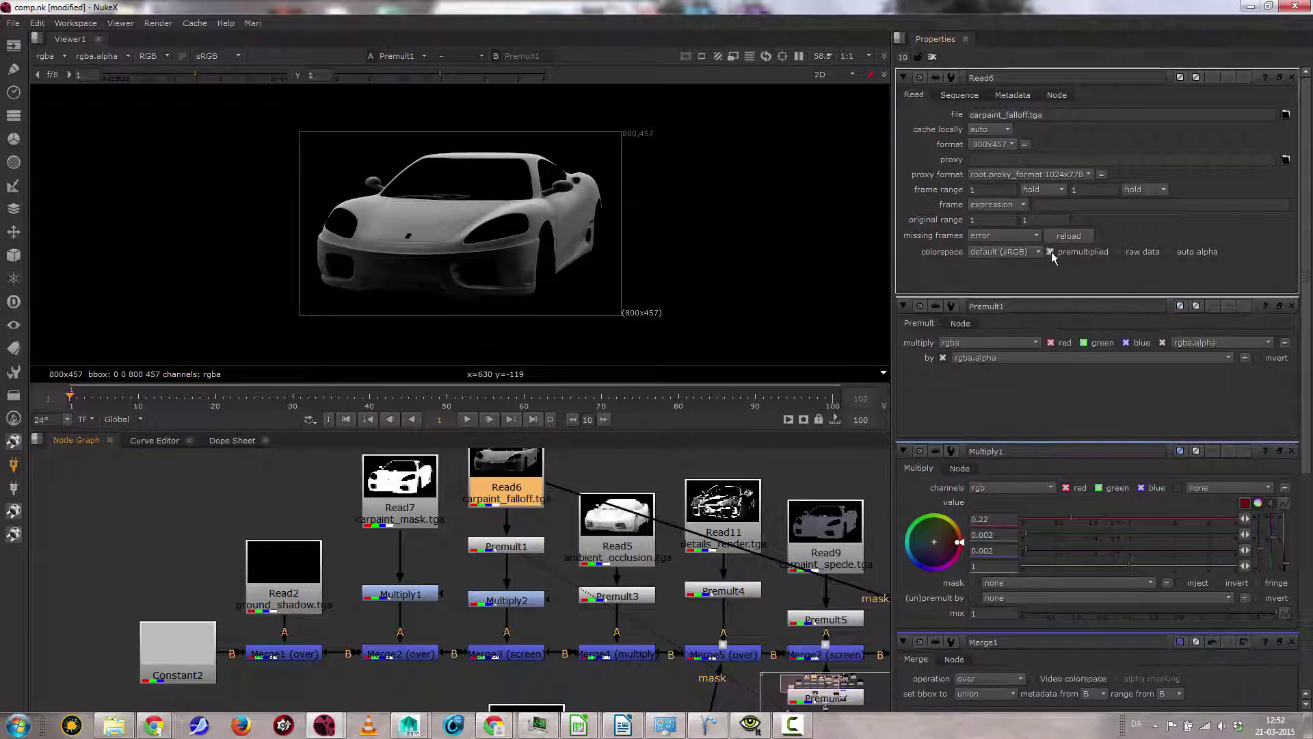
Step: Open the Multiply2 properties and view the tinted falloff pass
{"action": "left_click", "coordinate": [507, 602]}
{"action": "double_click", "coordinate": [508, 602]}
{"action": "key", "text": "1"}
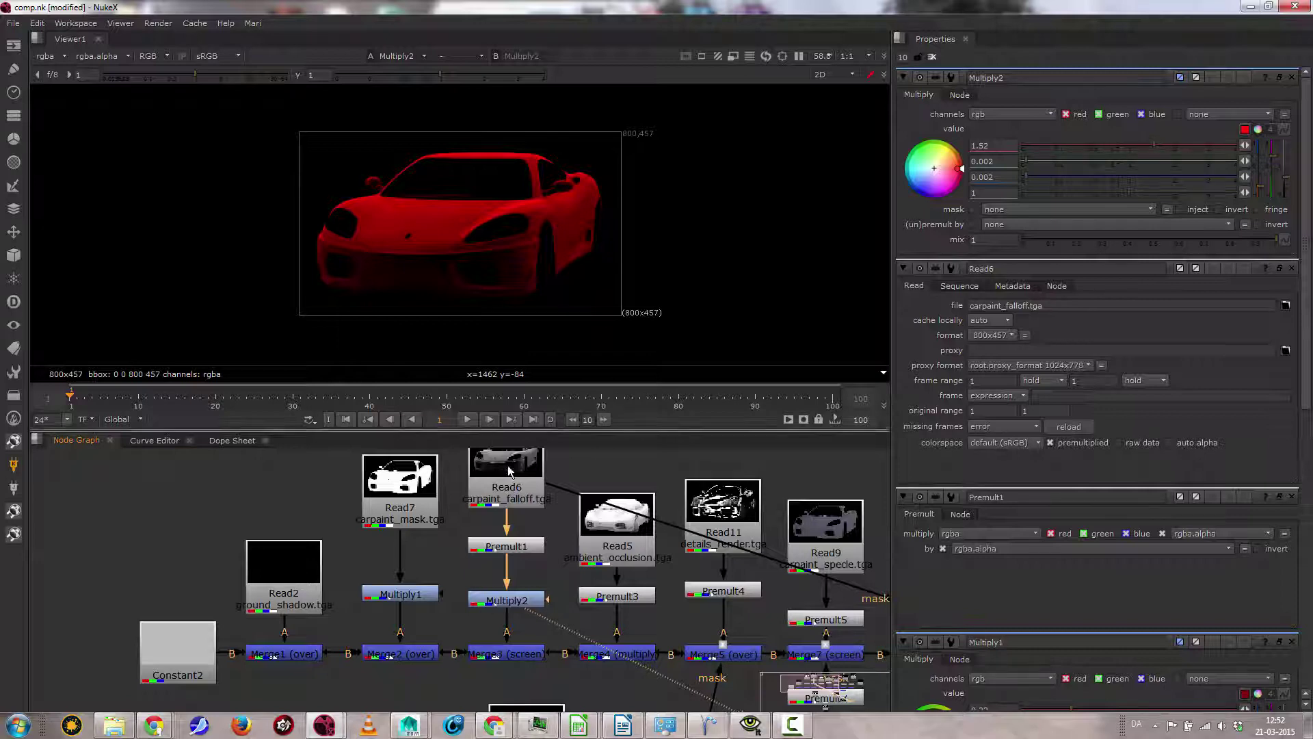
Step: View the Merge3 screen composite, open its properties, and try out its mix amount, ending back at 1
{"action": "scroll", "coordinate": [548, 536], "scroll_direction": "down", "scroll_amount": 3}
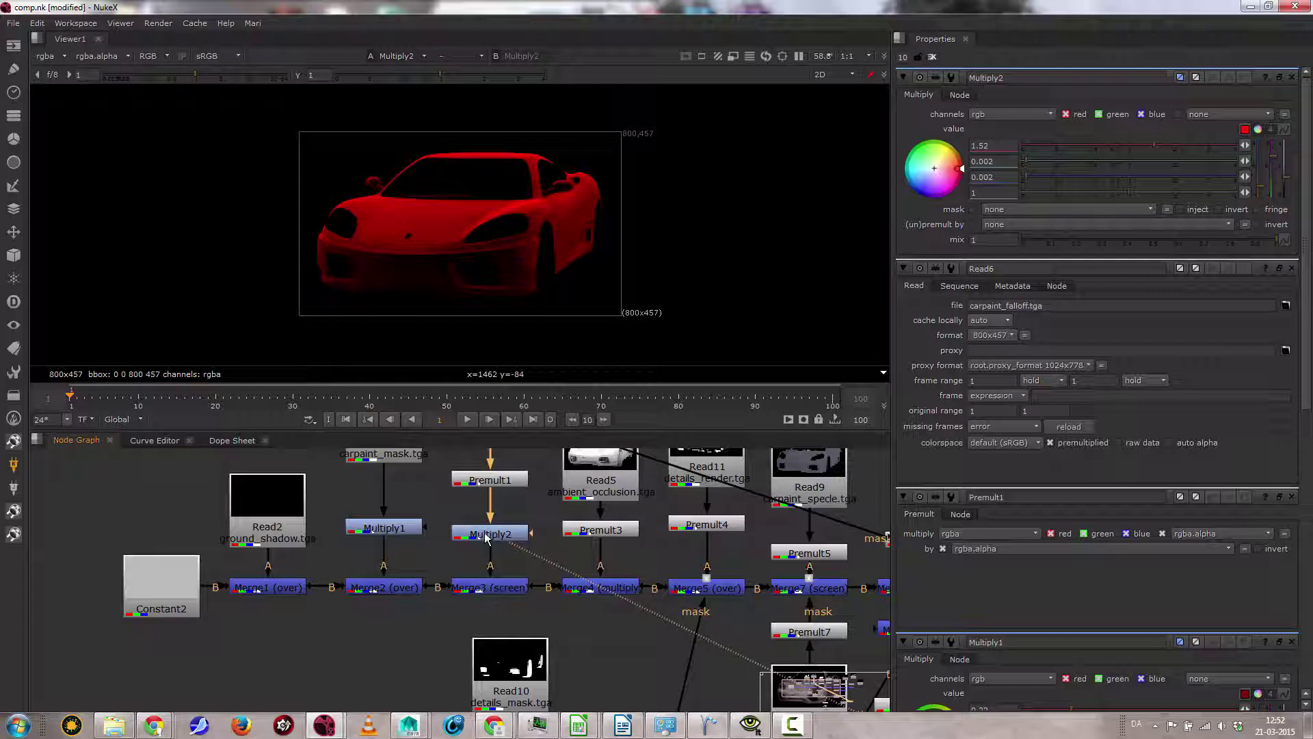
{"action": "double_click", "coordinate": [493, 591]}
{"action": "key", "text": "1"}
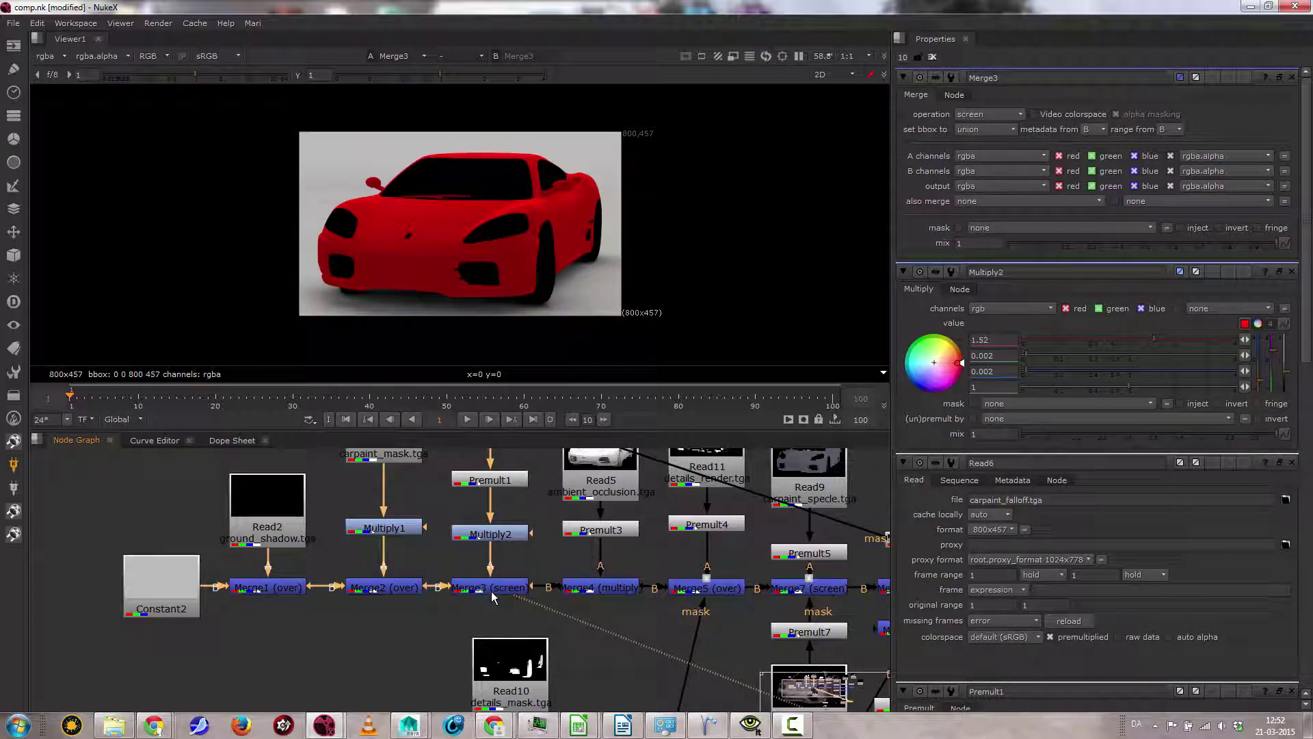
{"action": "left_click", "coordinate": [493, 591]}
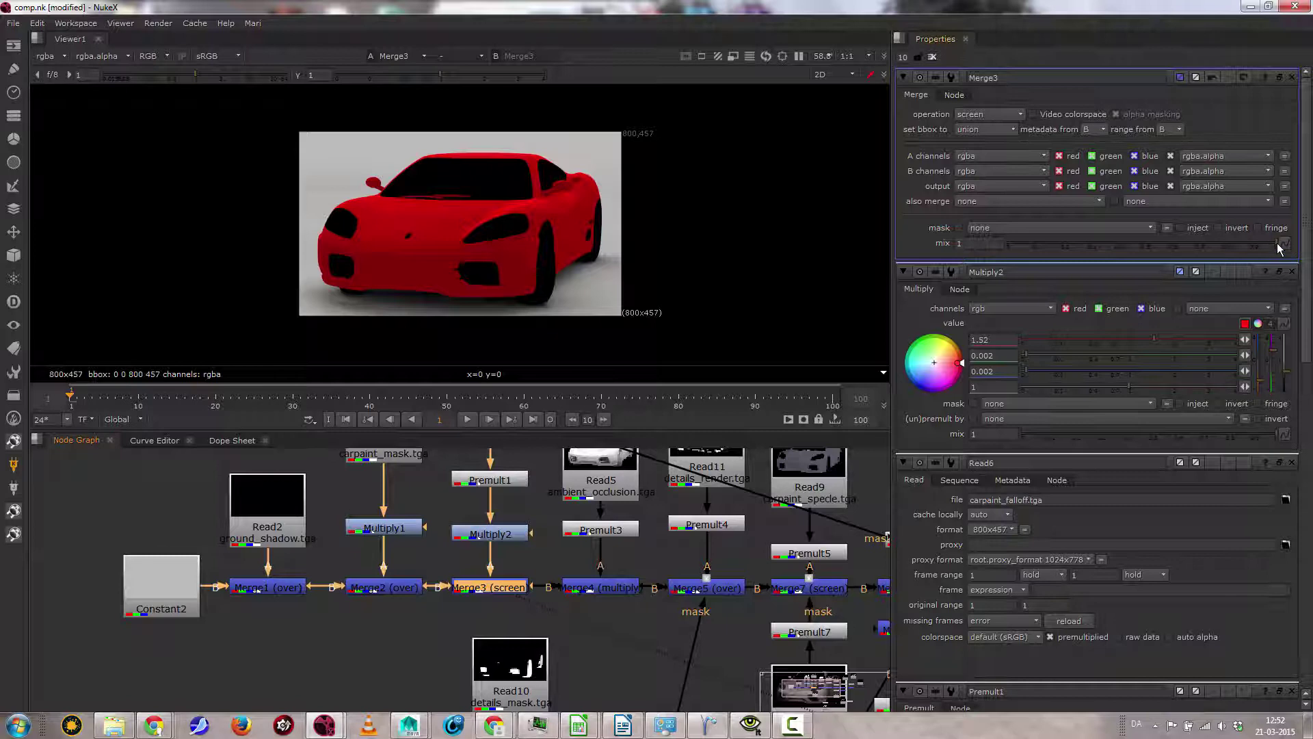
{"action": "left_click_drag", "start_coordinate": [1277, 244], "coordinate": [1307, 256]}
{"action": "middle_click_drag", "start_coordinate": [598, 560], "coordinate": [544, 602]}
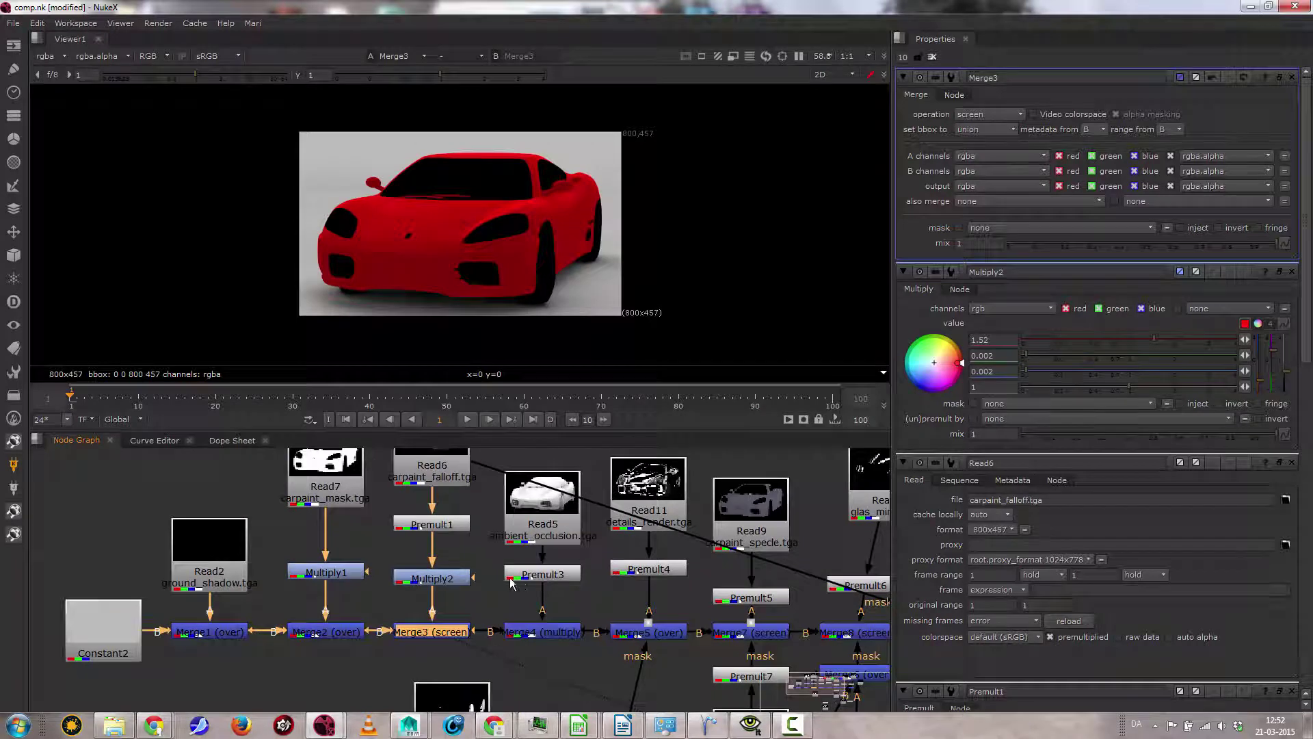
Step: View the Merge4 multiply composite, open its properties and check the mix amount
{"action": "left_click", "coordinate": [537, 632]}
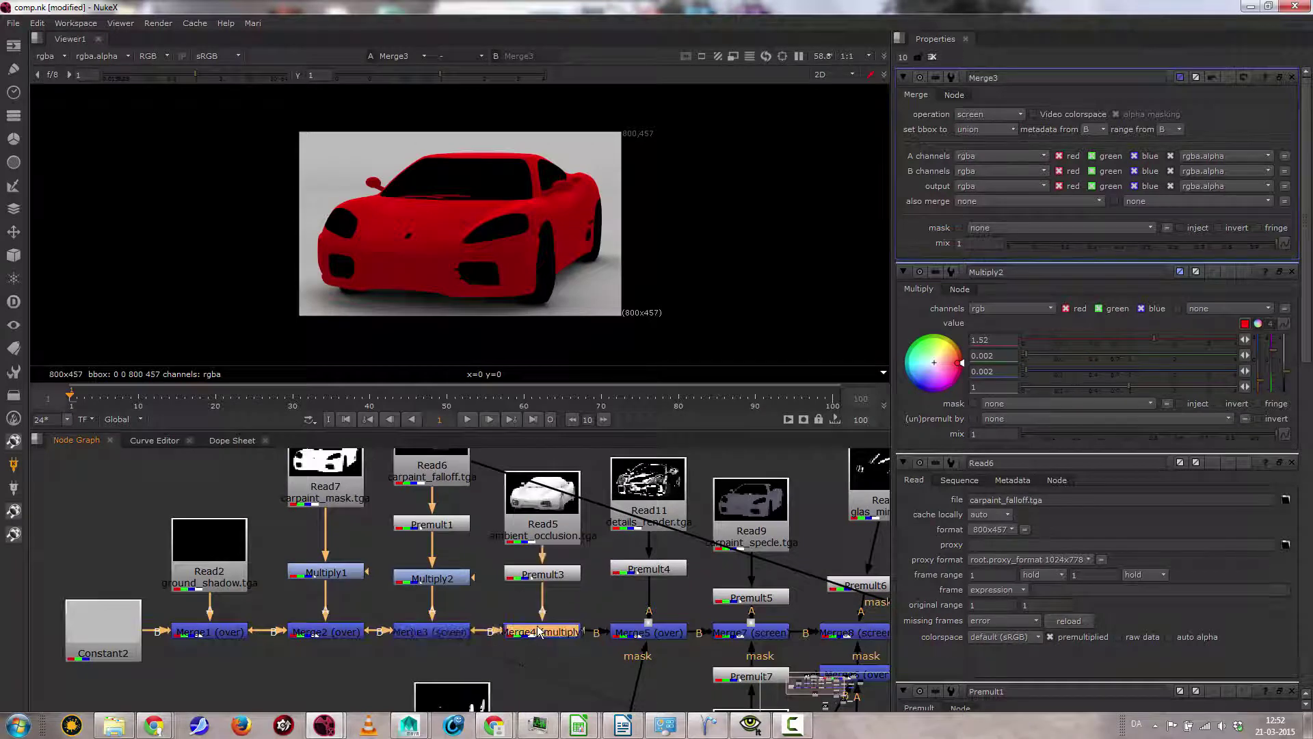
{"action": "key", "text": "1"}
{"action": "double_click", "coordinate": [538, 632]}
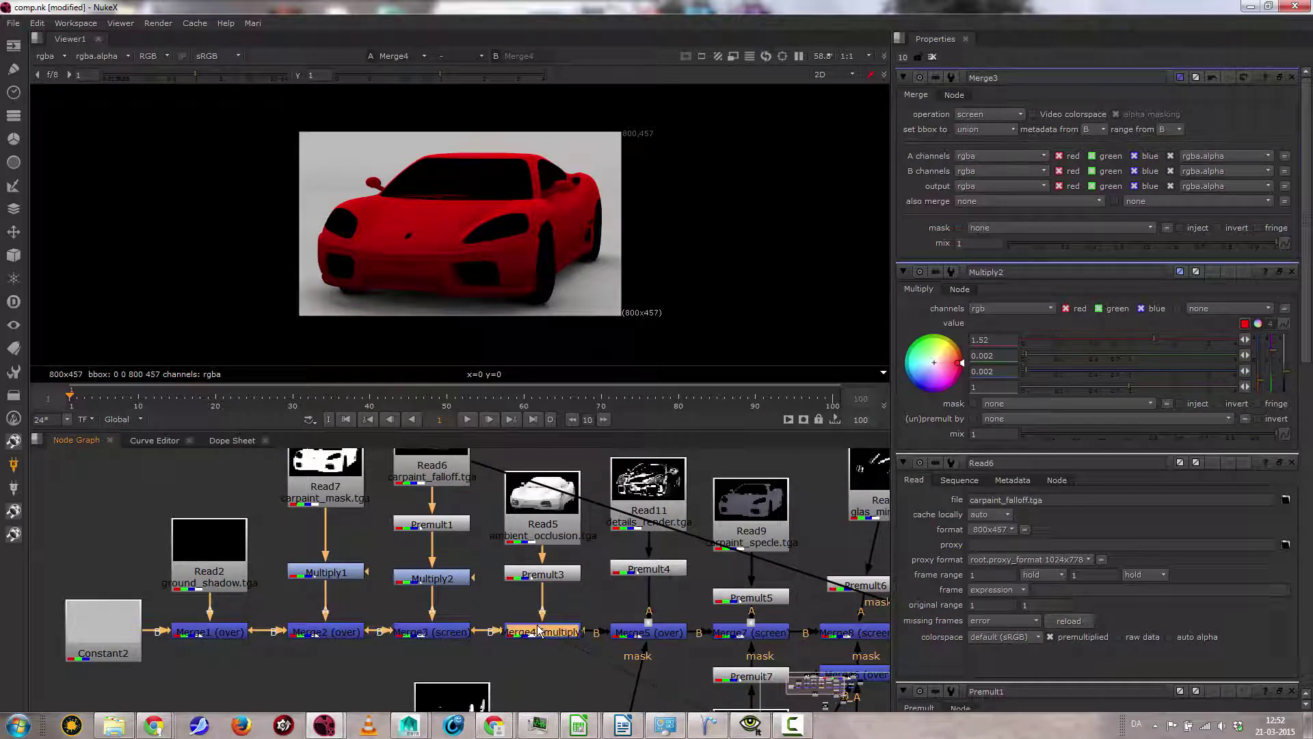
{"action": "left_click", "coordinate": [1274, 243]}
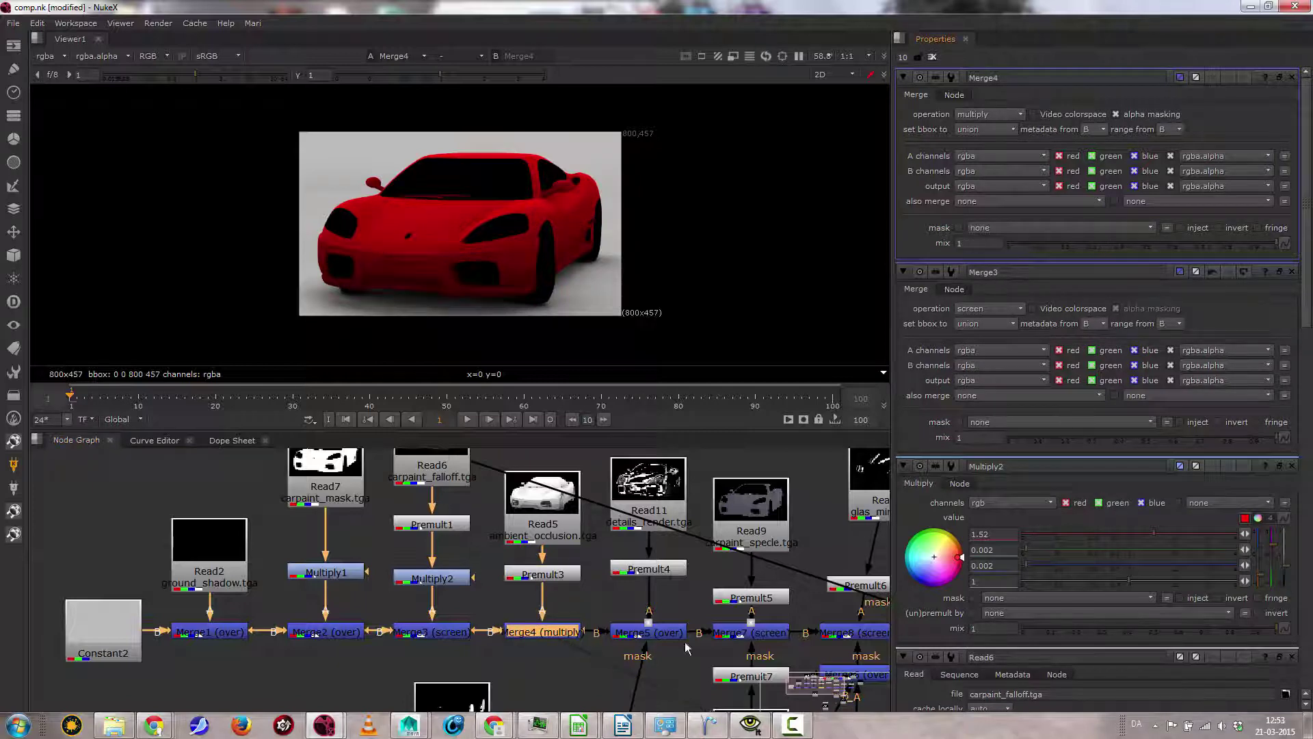
Step: View the details_render.tga pass and its Premult4 output, opening the properties of both nodes
{"action": "left_click", "coordinate": [653, 477]}
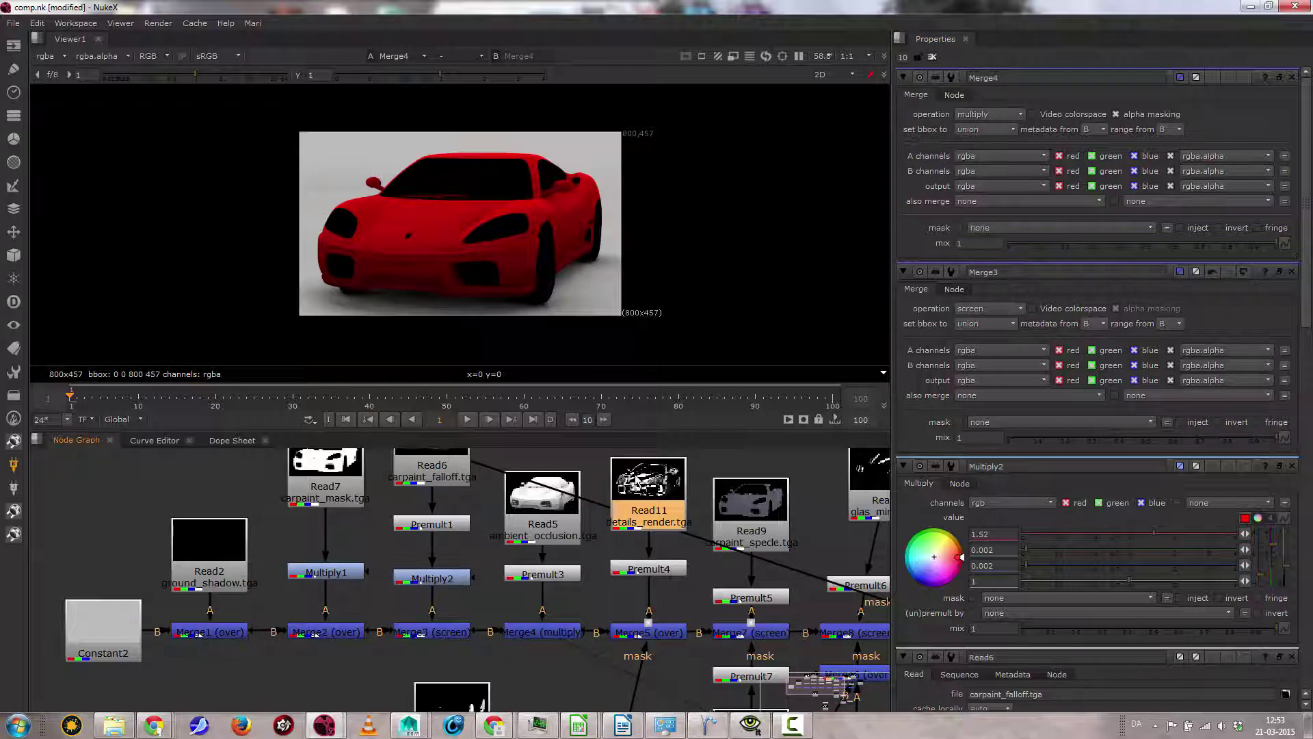
{"action": "double_click", "coordinate": [637, 481]}
{"action": "key", "text": "1"}
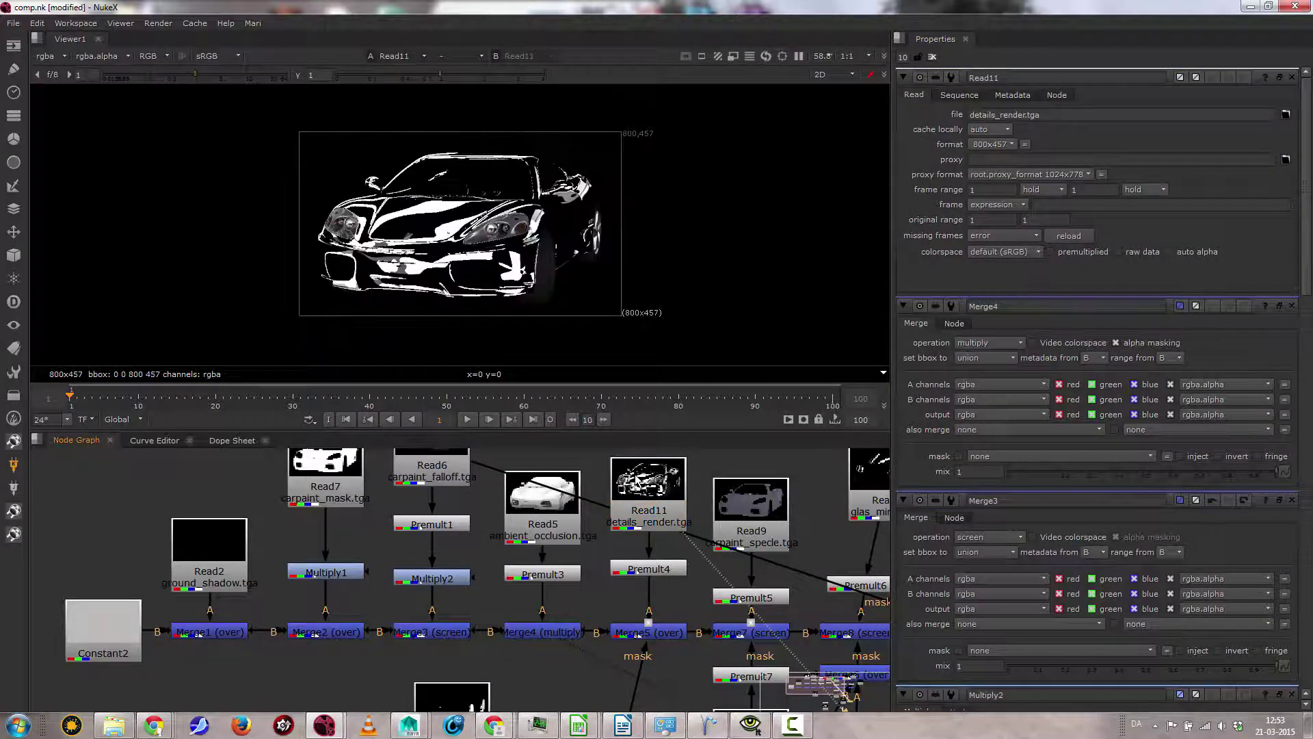
{"action": "double_click", "coordinate": [636, 571]}
{"action": "key", "text": "1"}
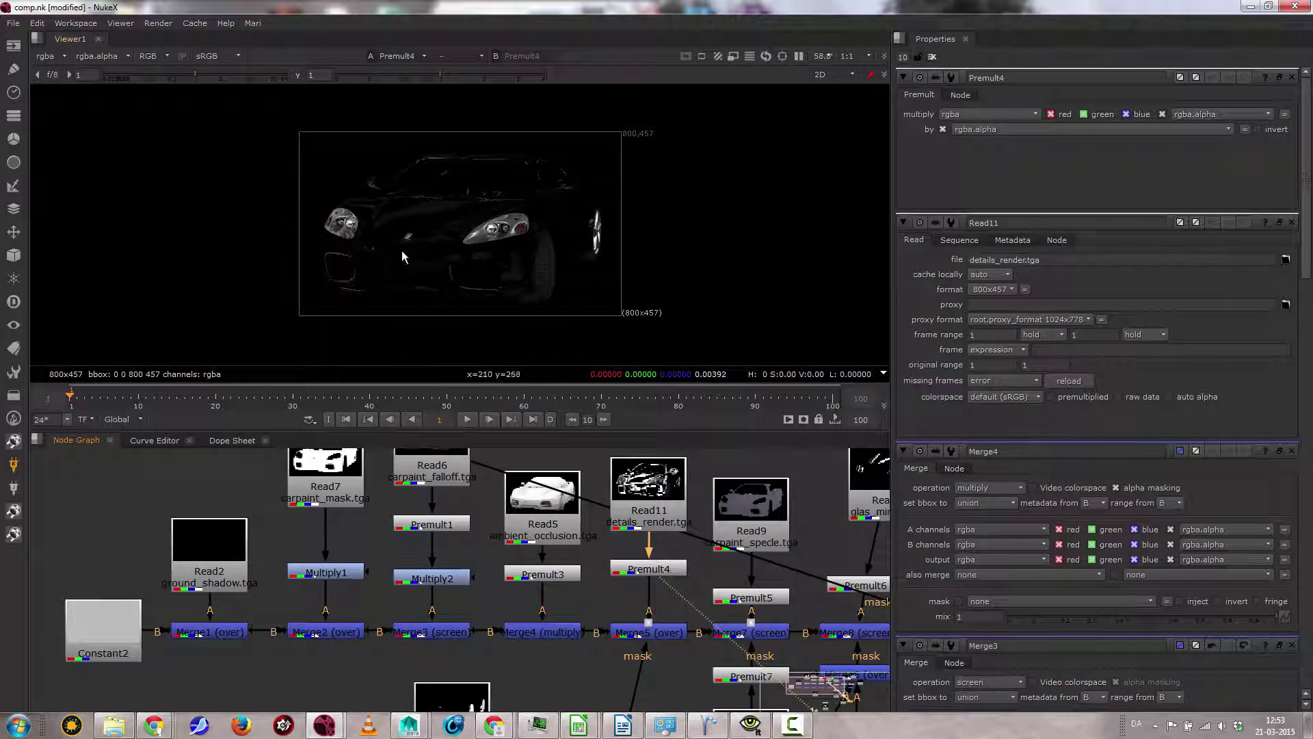
Step: View the Merge5 over composite, return to the Premult4 output and toggle its alpha channel display on and off
{"action": "left_click", "coordinate": [648, 629]}
{"action": "key", "text": "1"}
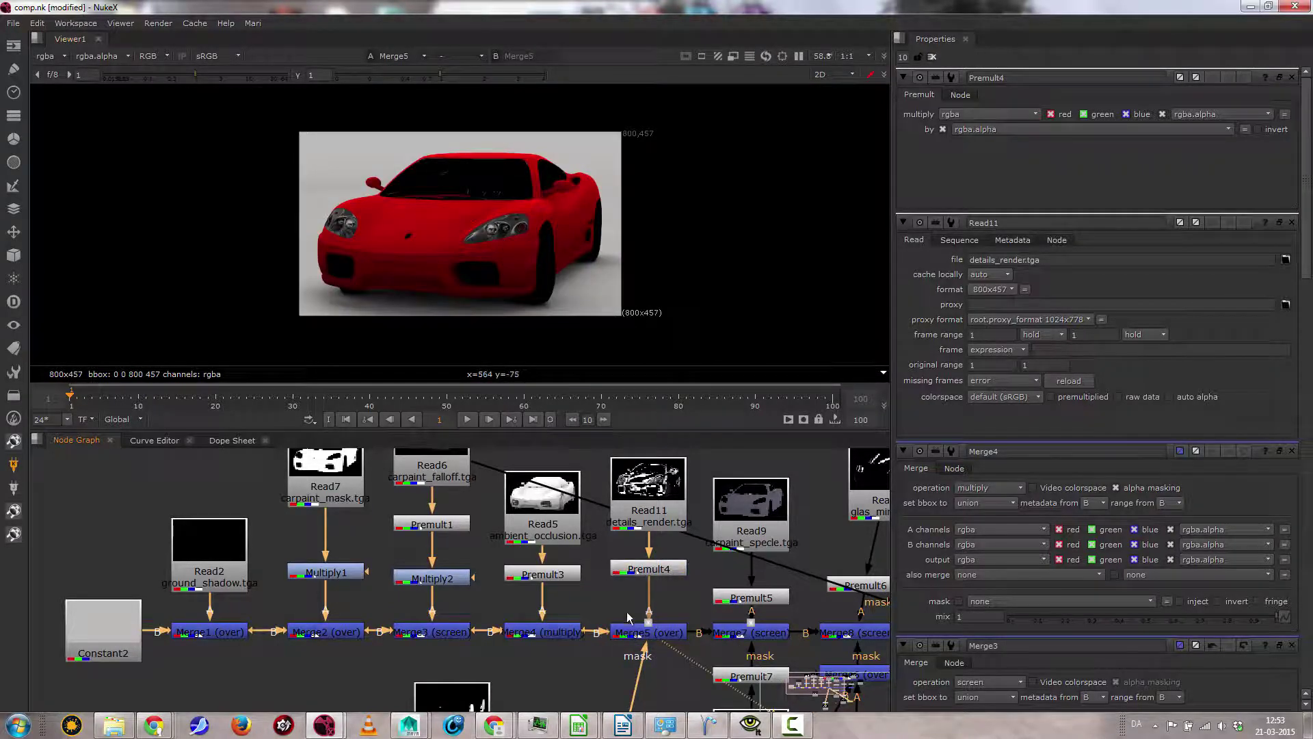
{"action": "left_click", "coordinate": [635, 634]}
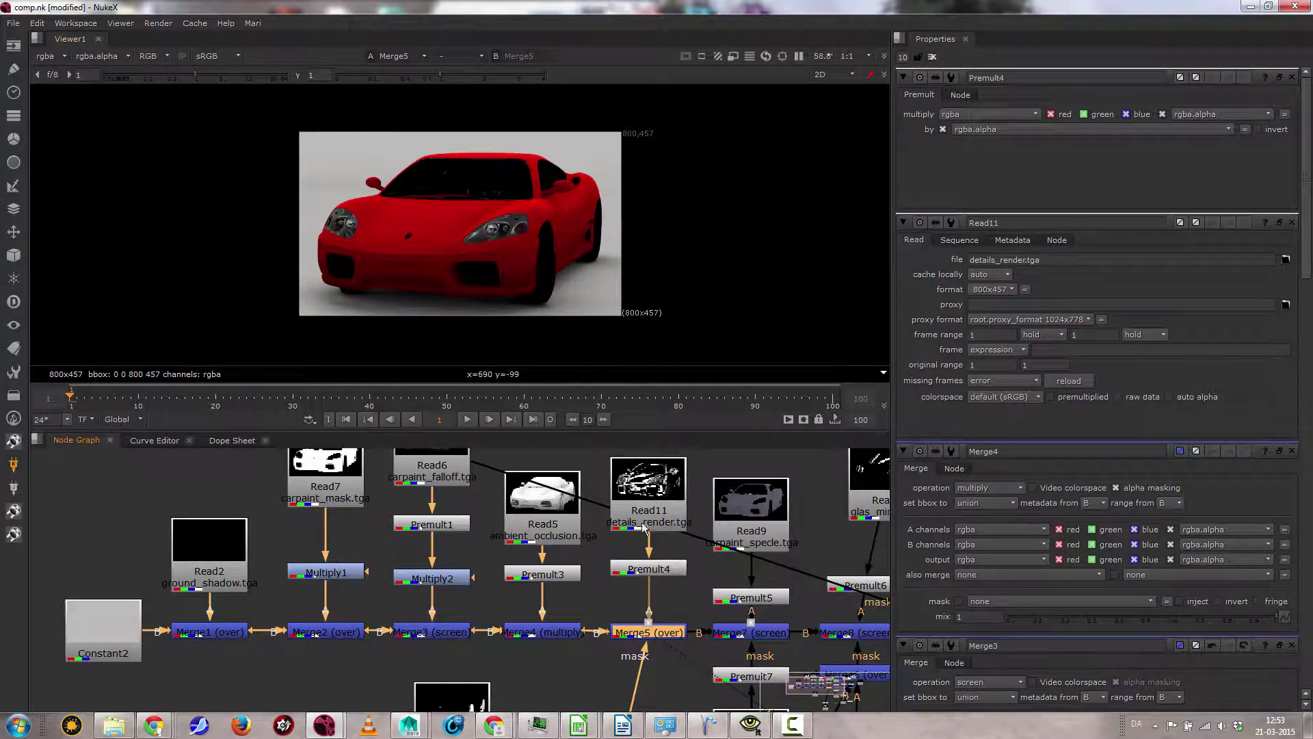
{"action": "left_click", "coordinate": [650, 570]}
{"action": "key", "text": "1"}
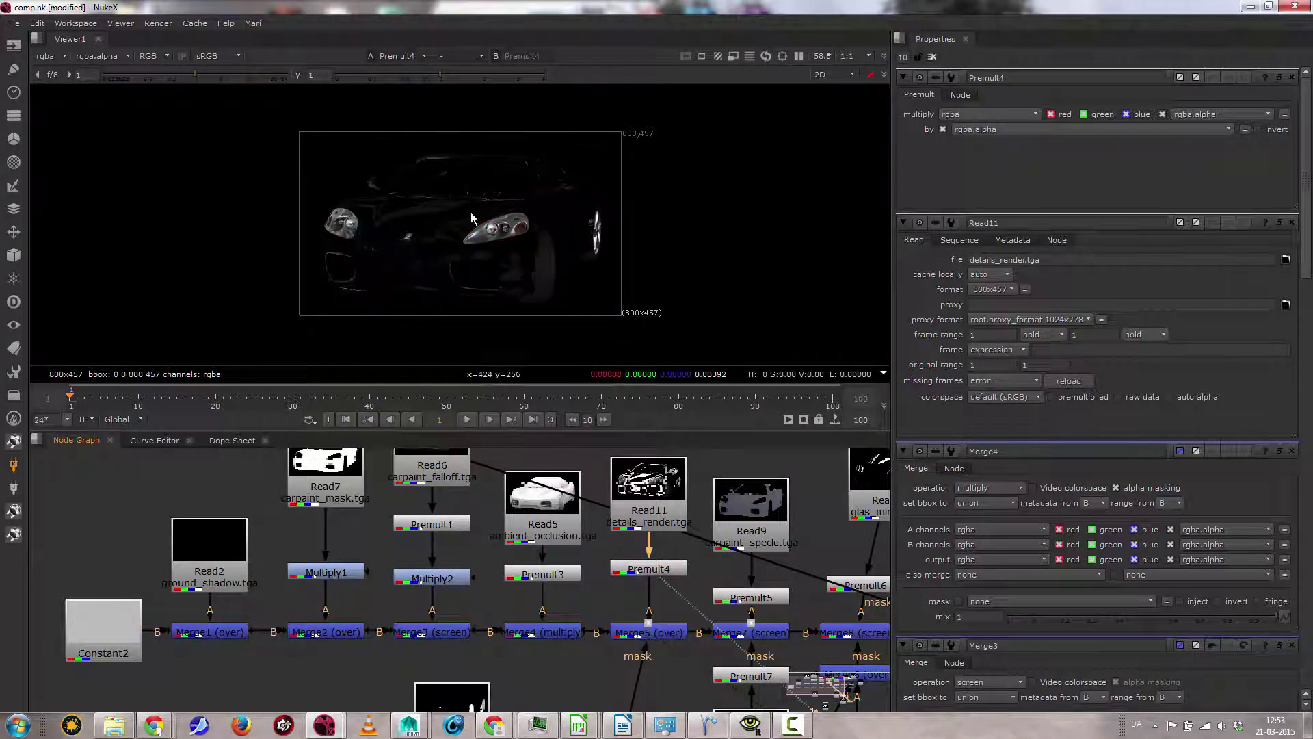
{"action": "key", "text": "a"}
{"action": "key", "text": "a"}
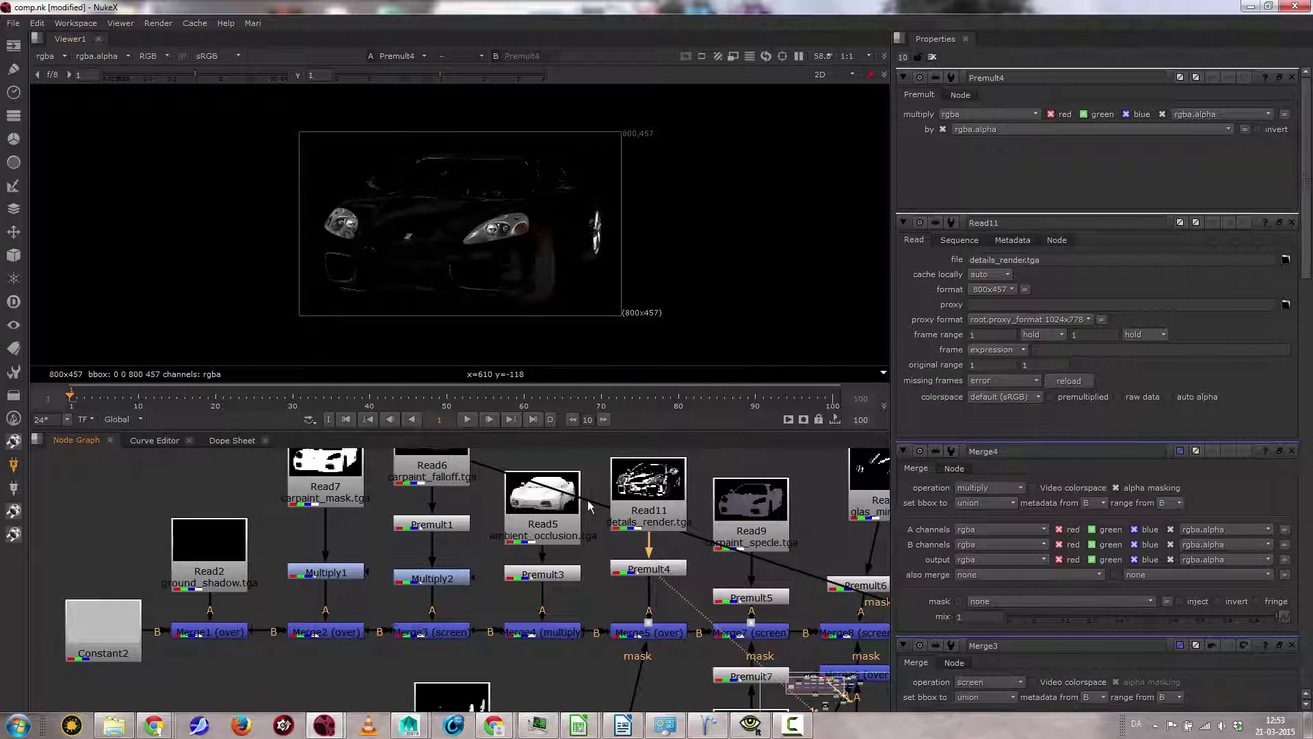
Step: View the Merge5 composite again and examine the front wheel and headlight details up close
{"action": "left_click", "coordinate": [623, 632]}
{"action": "key", "text": "1"}
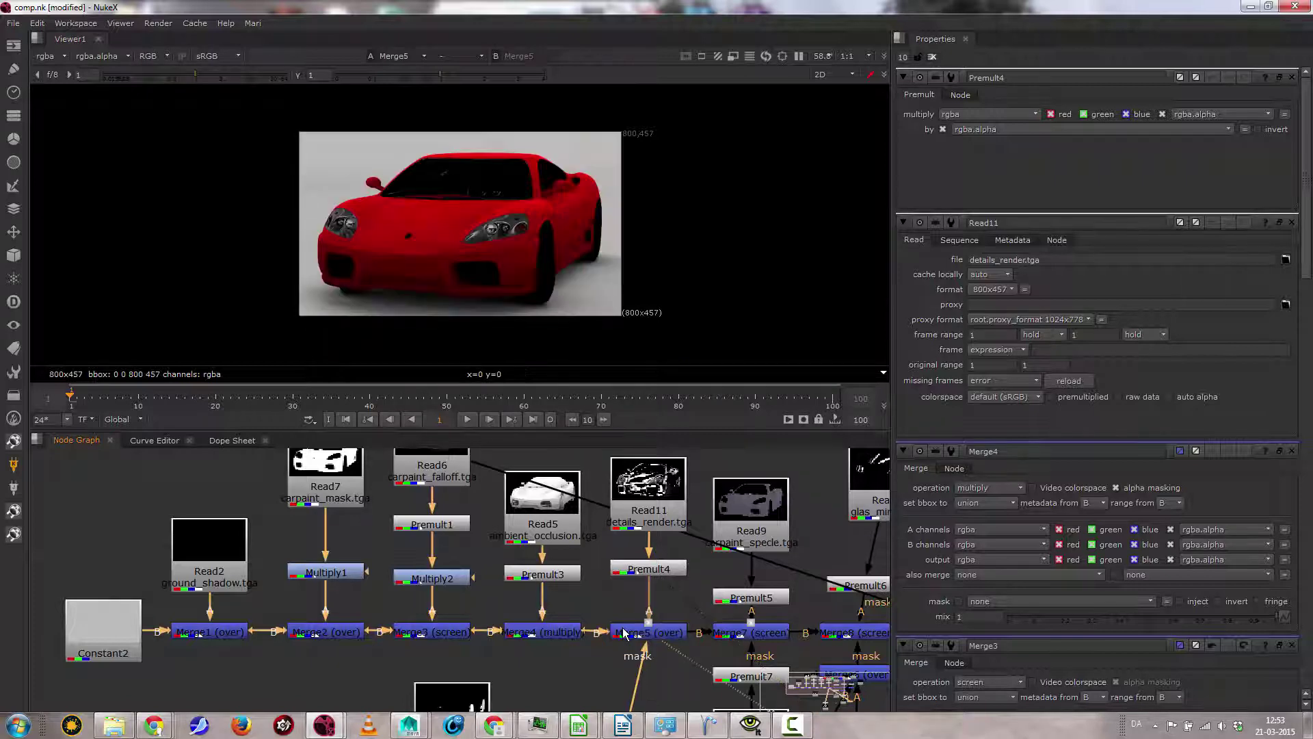
{"action": "scroll", "coordinate": [547, 282], "scroll_direction": "up", "scroll_amount": 6}
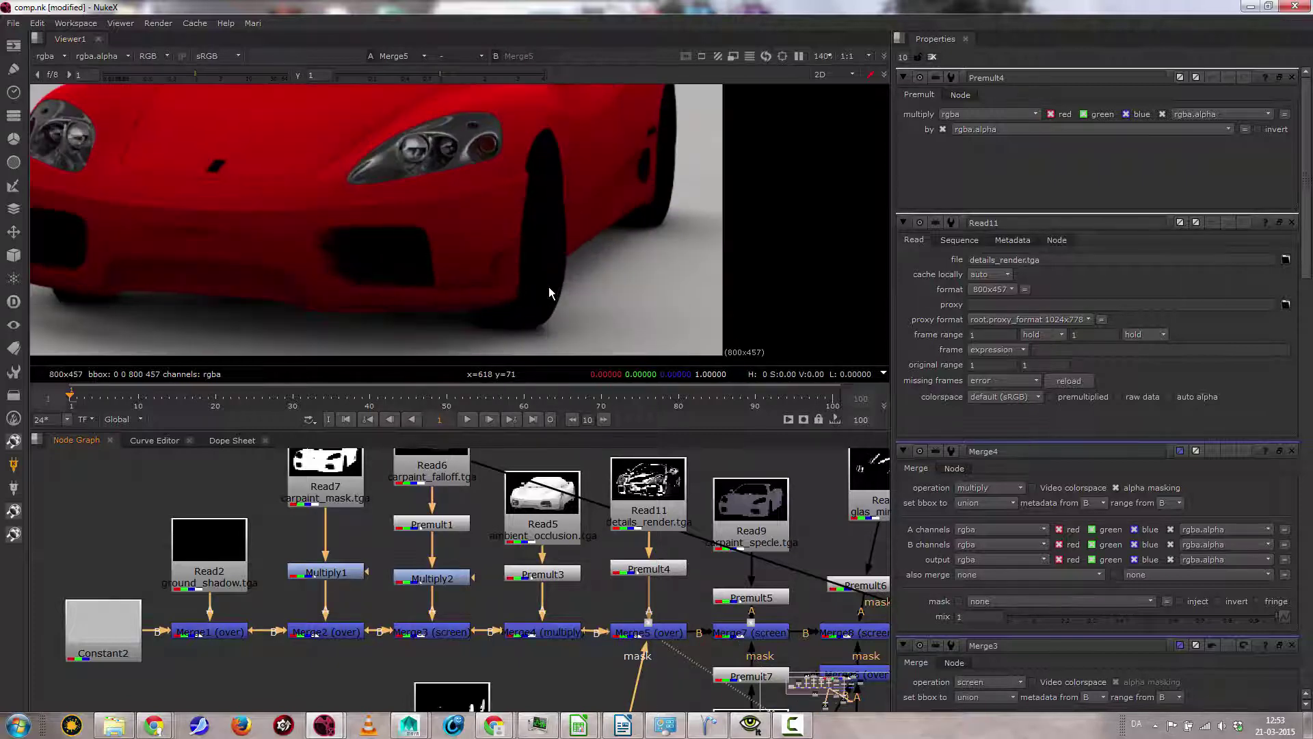
{"action": "scroll", "coordinate": [549, 293], "scroll_direction": "down", "scroll_amount": 5}
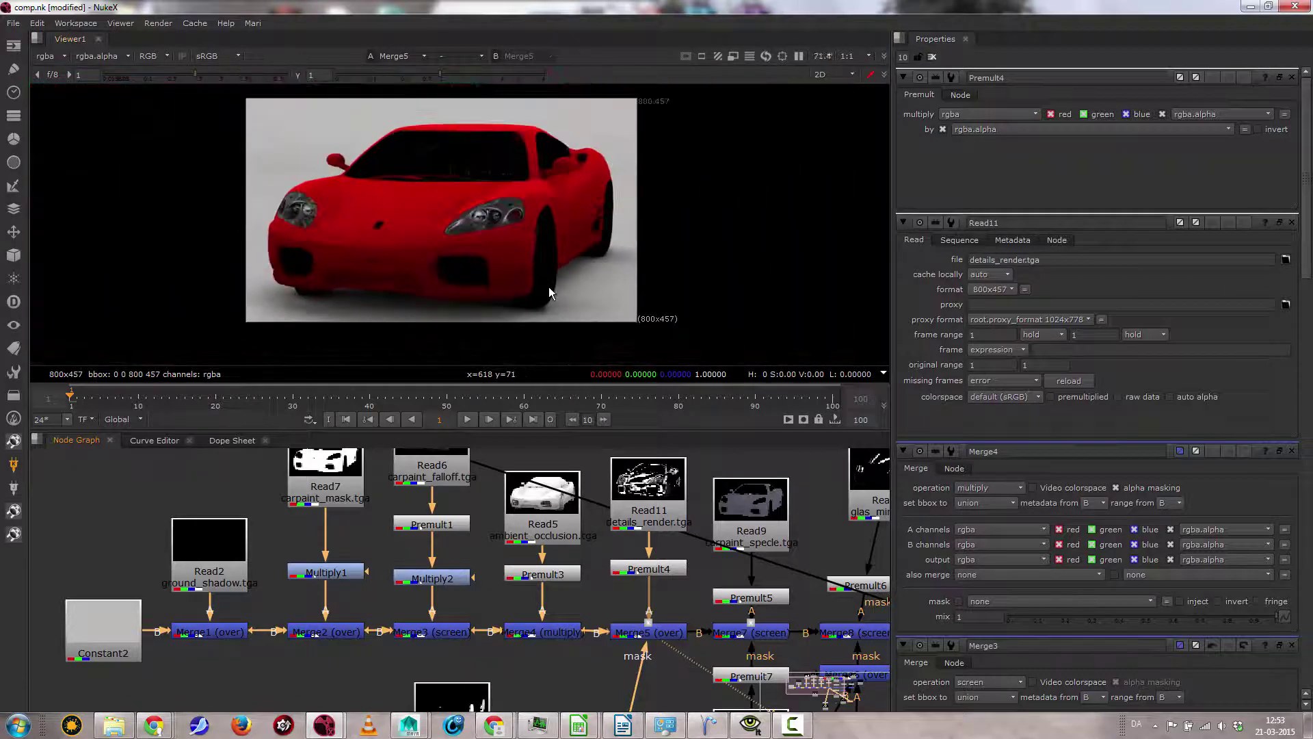
Step: Set the Merge5 mix to 1 and disconnect the mask input from the node
{"action": "double_click", "coordinate": [638, 634]}
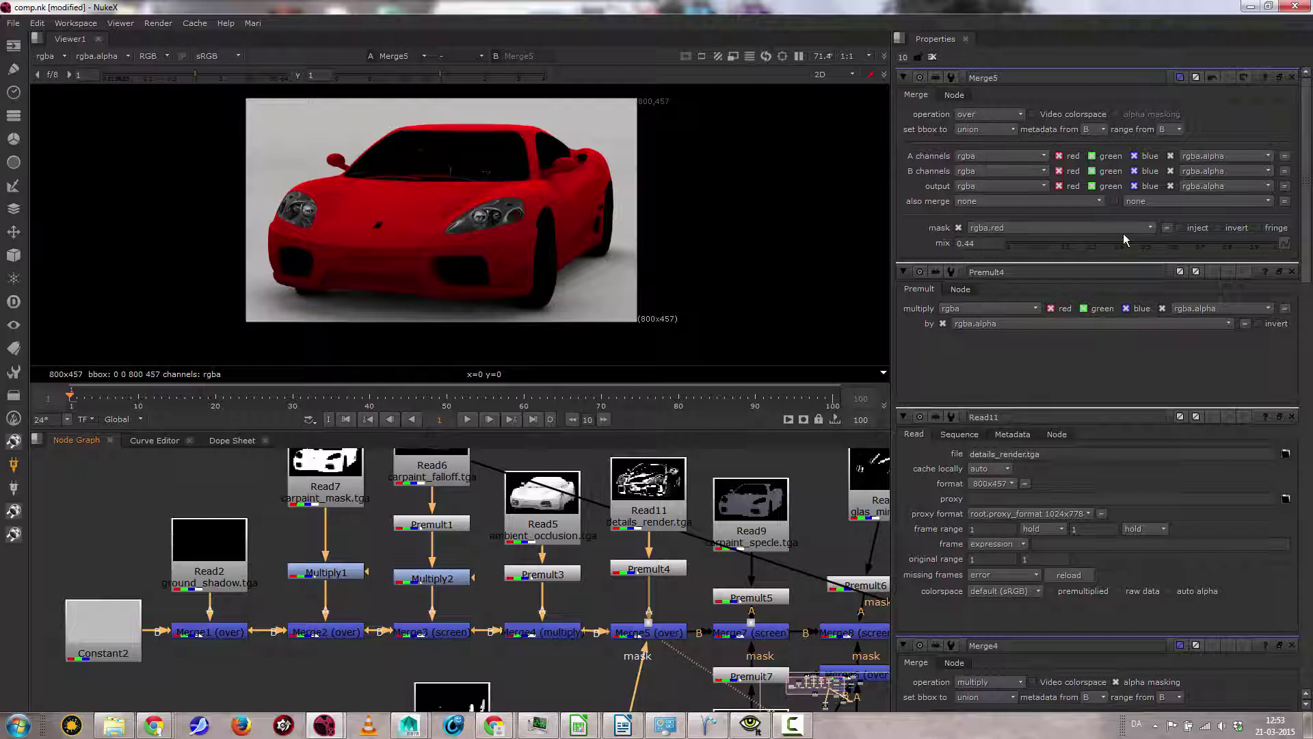
{"action": "left_click_drag", "start_coordinate": [1122, 243], "coordinate": [1298, 242]}
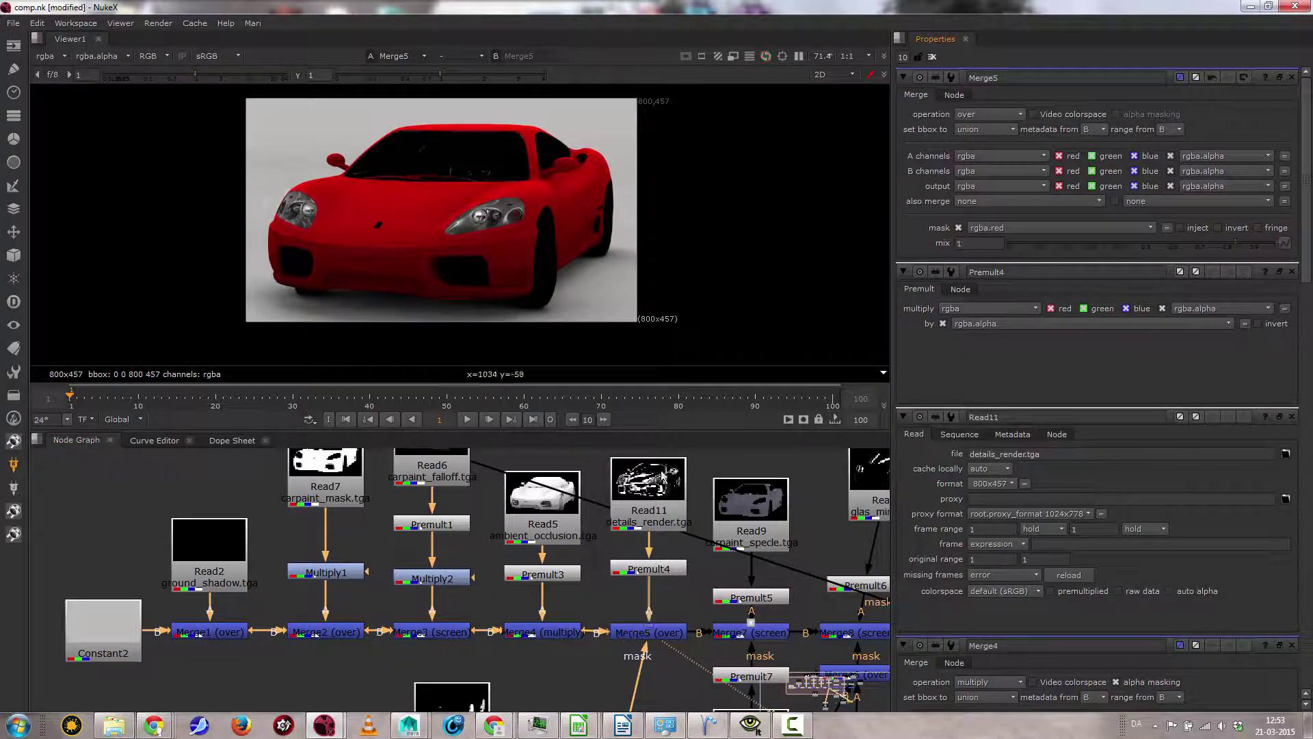
{"action": "middle_click_drag", "start_coordinate": [684, 562], "coordinate": [481, 563]}
{"action": "left_click", "coordinate": [473, 541]}
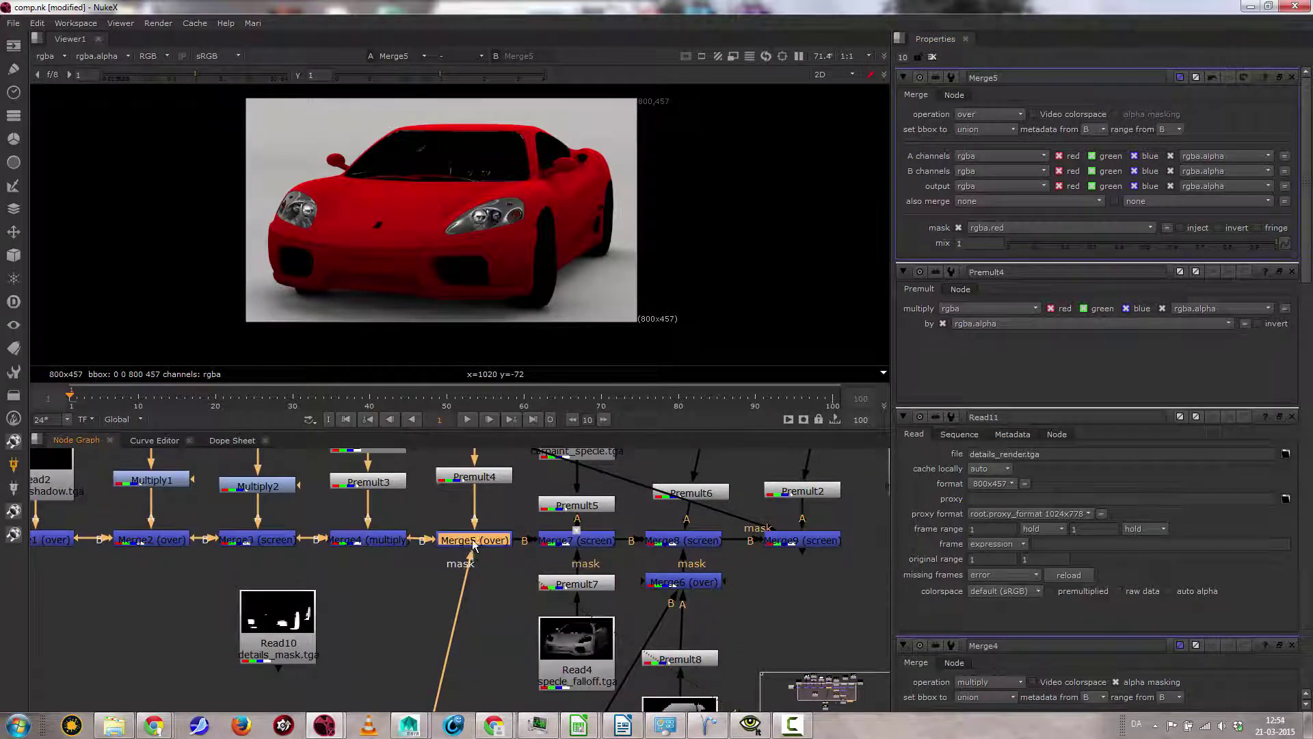
{"action": "left_click_drag", "start_coordinate": [469, 560], "coordinate": [452, 578]}
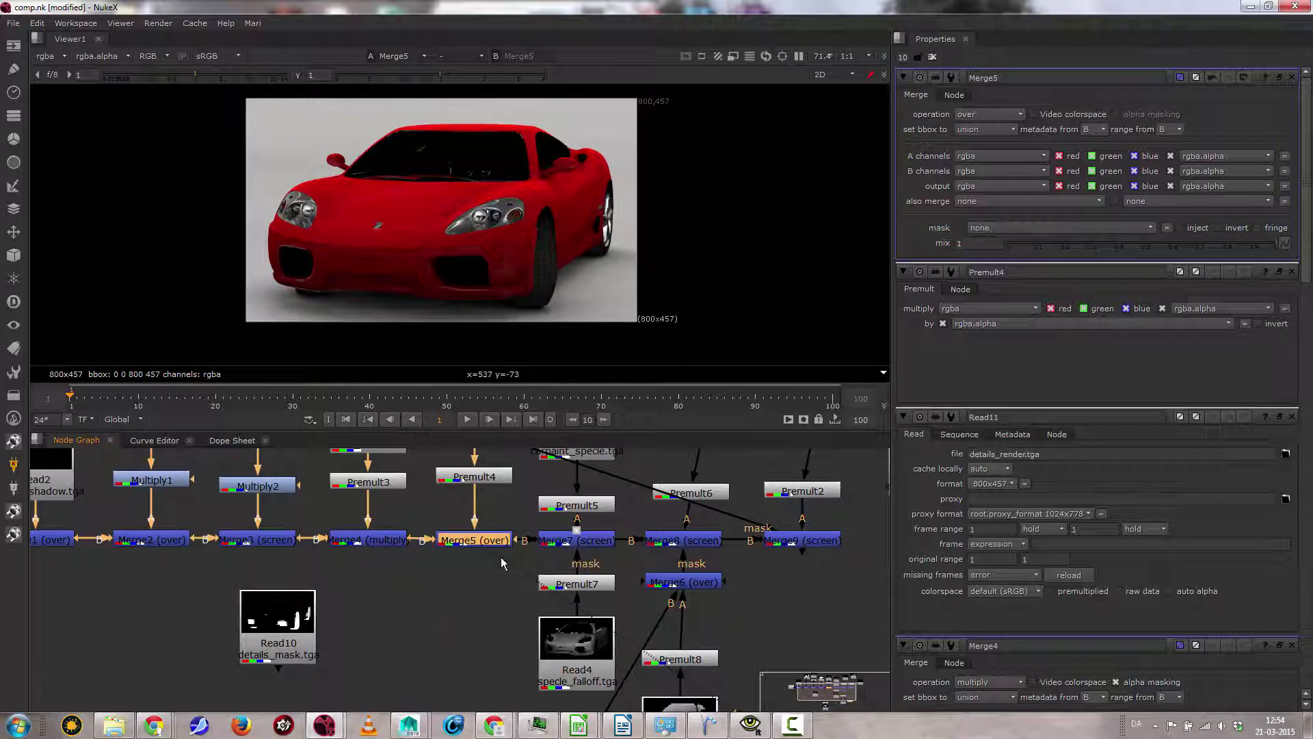
{"action": "middle_click_drag", "start_coordinate": [469, 600], "coordinate": [446, 628]}
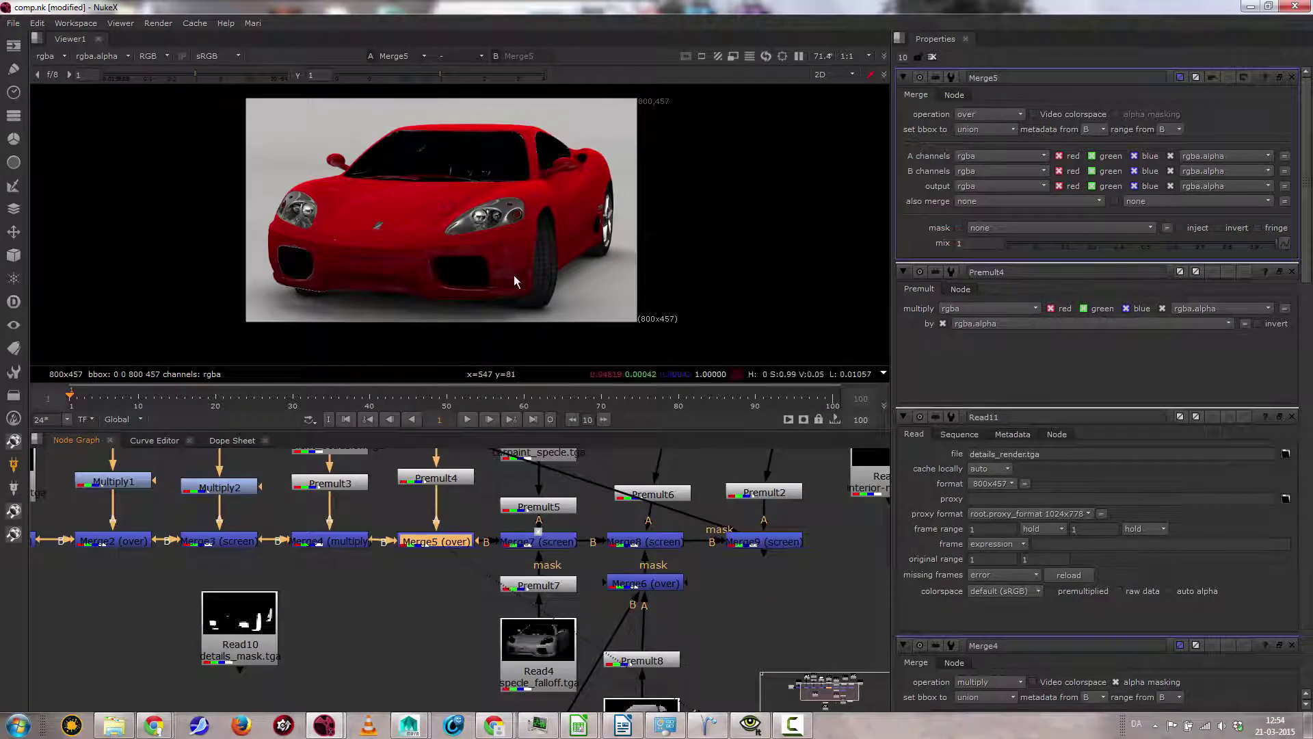
Step: Trace the carpaint_specle.tga branch through Premult5 and view the Merge7 screen composite
{"action": "middle_click_drag", "start_coordinate": [424, 574], "coordinate": [417, 642]}
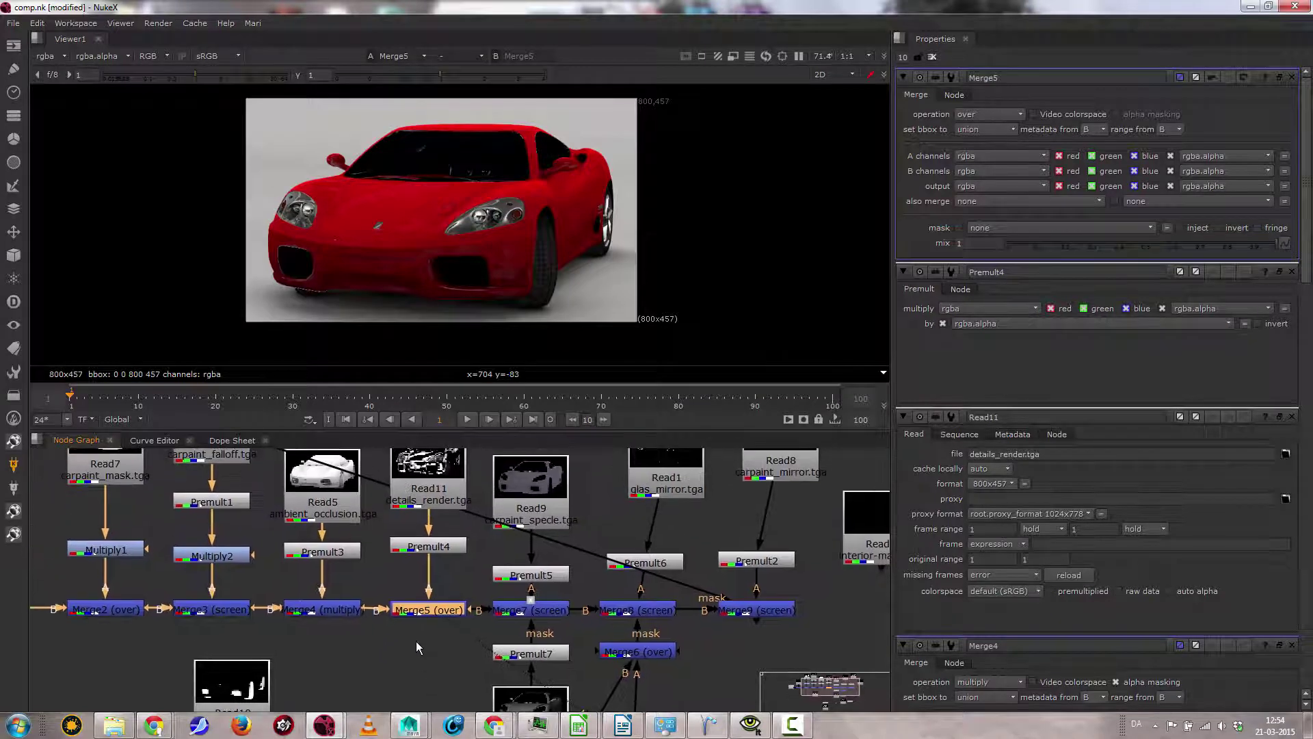
{"action": "left_click", "coordinate": [532, 493]}
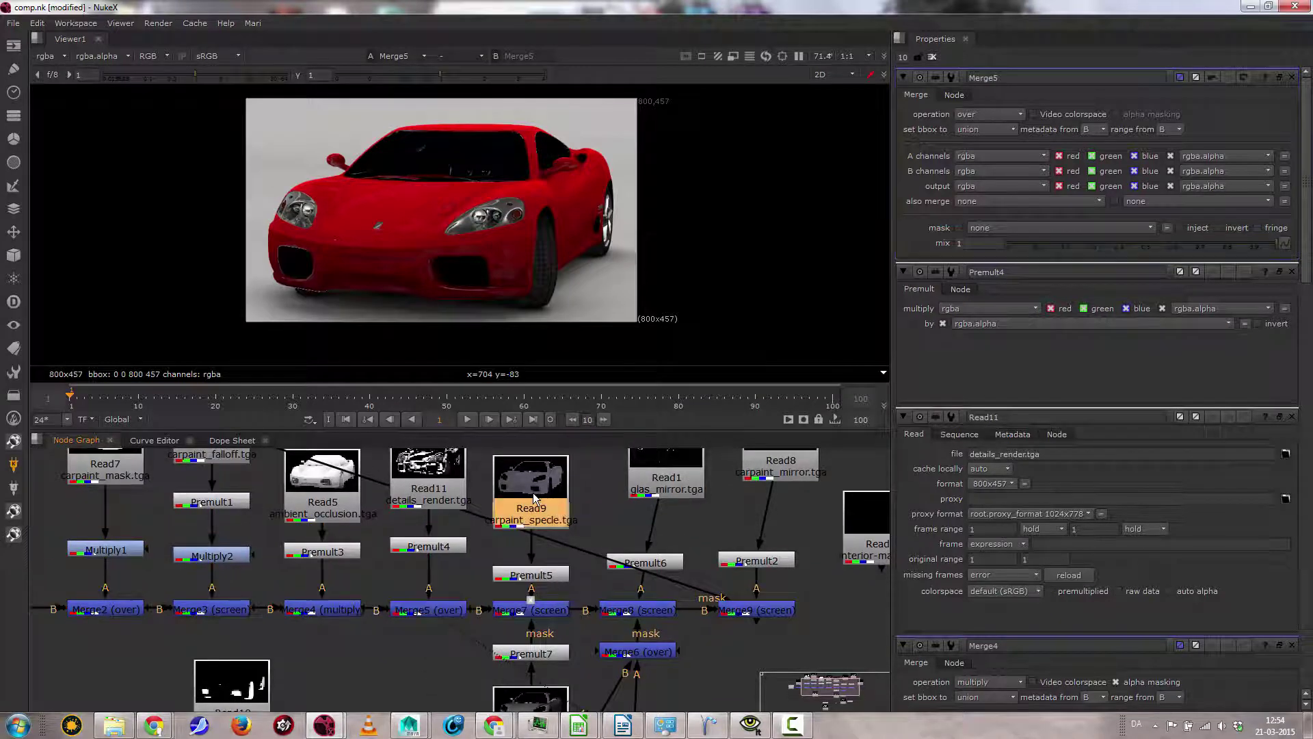
{"action": "left_click", "coordinate": [532, 577]}
{"action": "left_click", "coordinate": [531, 611]}
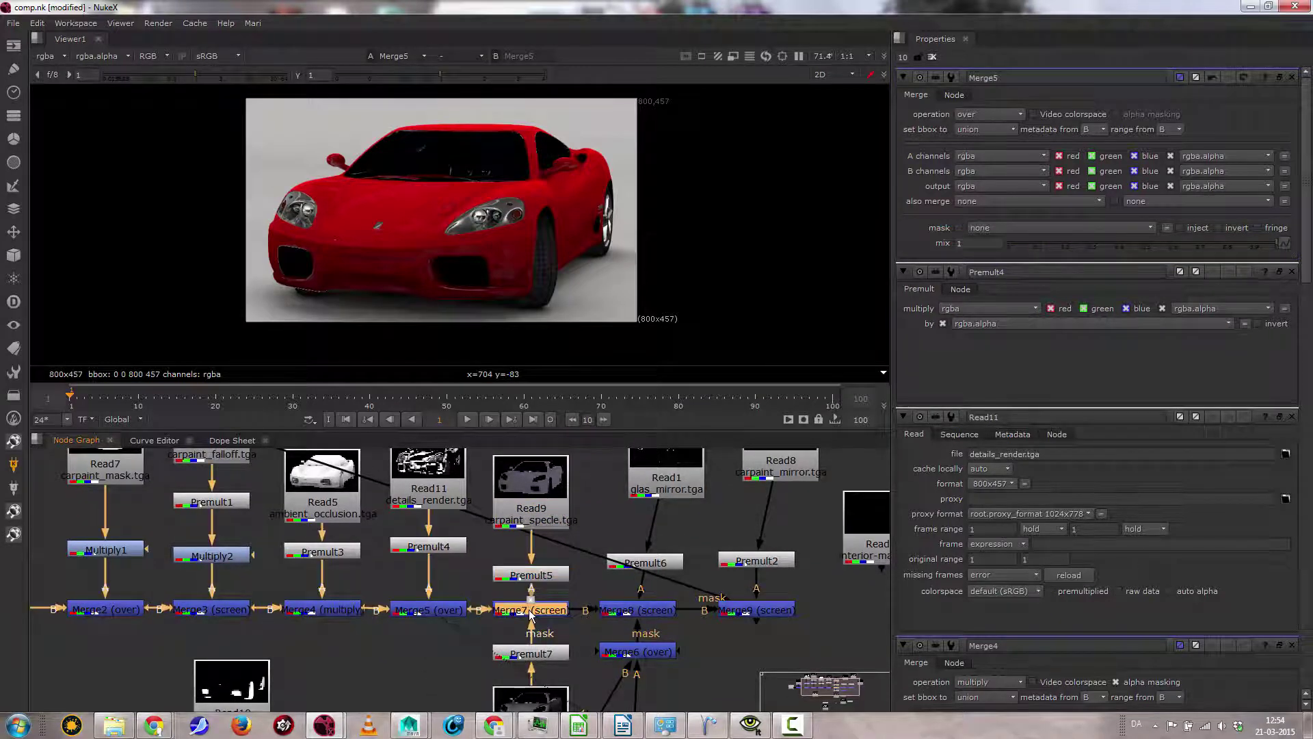
{"action": "key", "text": "1"}
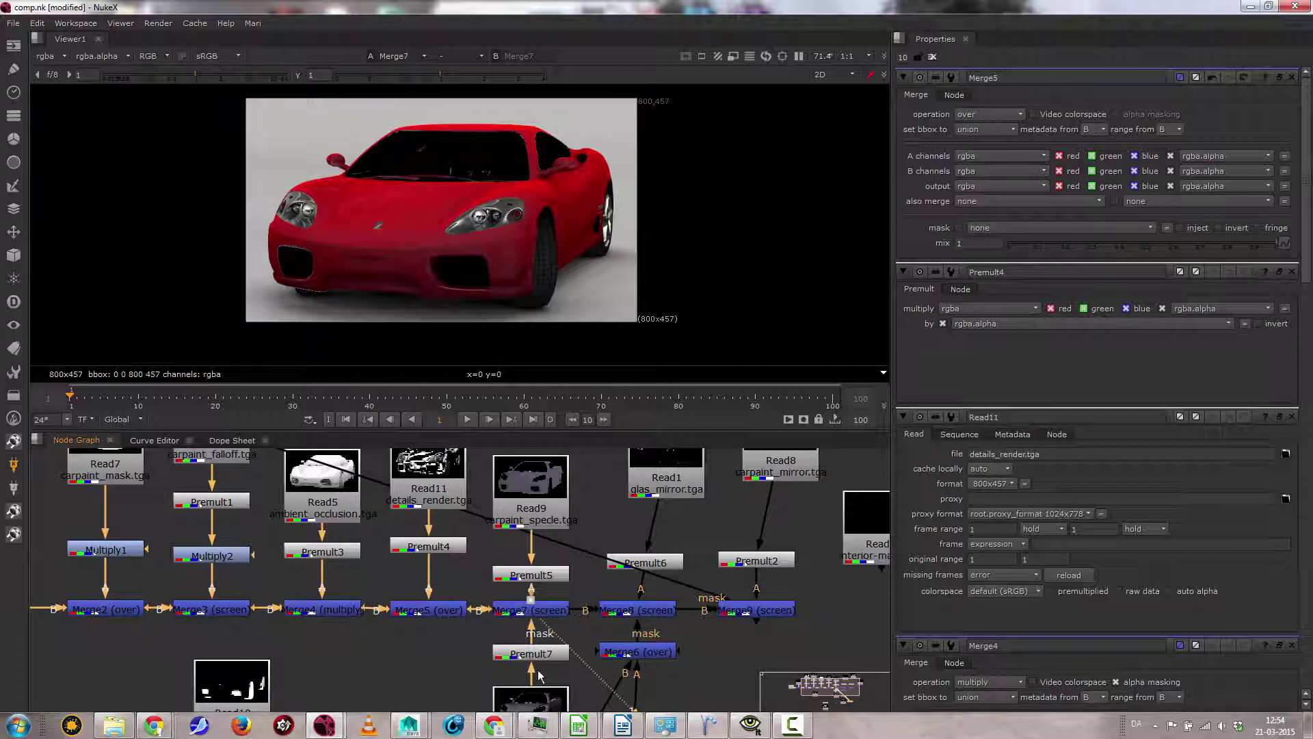
Step: View the specle_falloff.tga mask pass and its Premult7 output, and return to the Merge7 composite
{"action": "mouse_move", "coordinate": [534, 625]}
{"action": "left_mouse_down"}
{"action": "mouse_move", "coordinate": [510, 632]}
{"action": "mouse_move", "coordinate": [569, 625]}
{"action": "mouse_move", "coordinate": [586, 655]}
{"action": "mouse_move", "coordinate": [531, 658]}
{"action": "mouse_move", "coordinate": [530, 623]}
{"action": "left_mouse_up"}
{"action": "middle_click_drag", "start_coordinate": [530, 624], "coordinate": [518, 478]}
{"action": "left_click", "coordinate": [508, 558]}
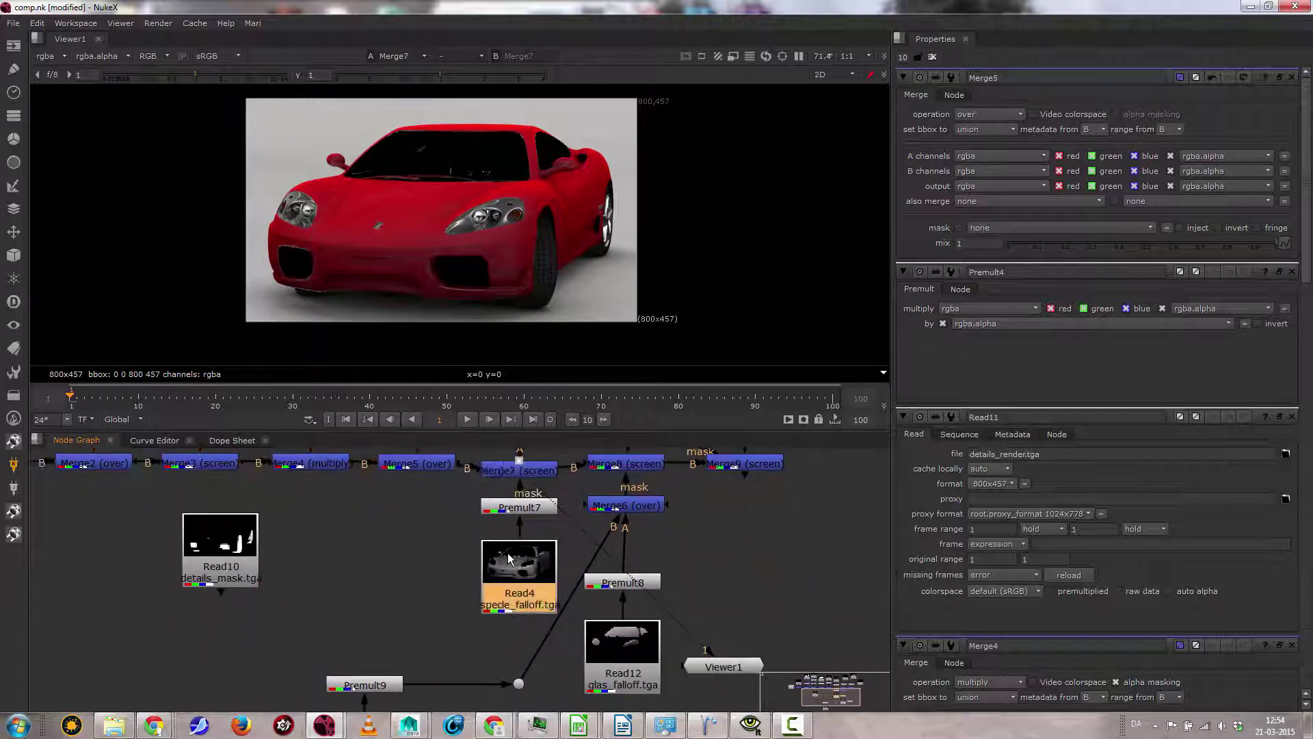
{"action": "key", "text": "1"}
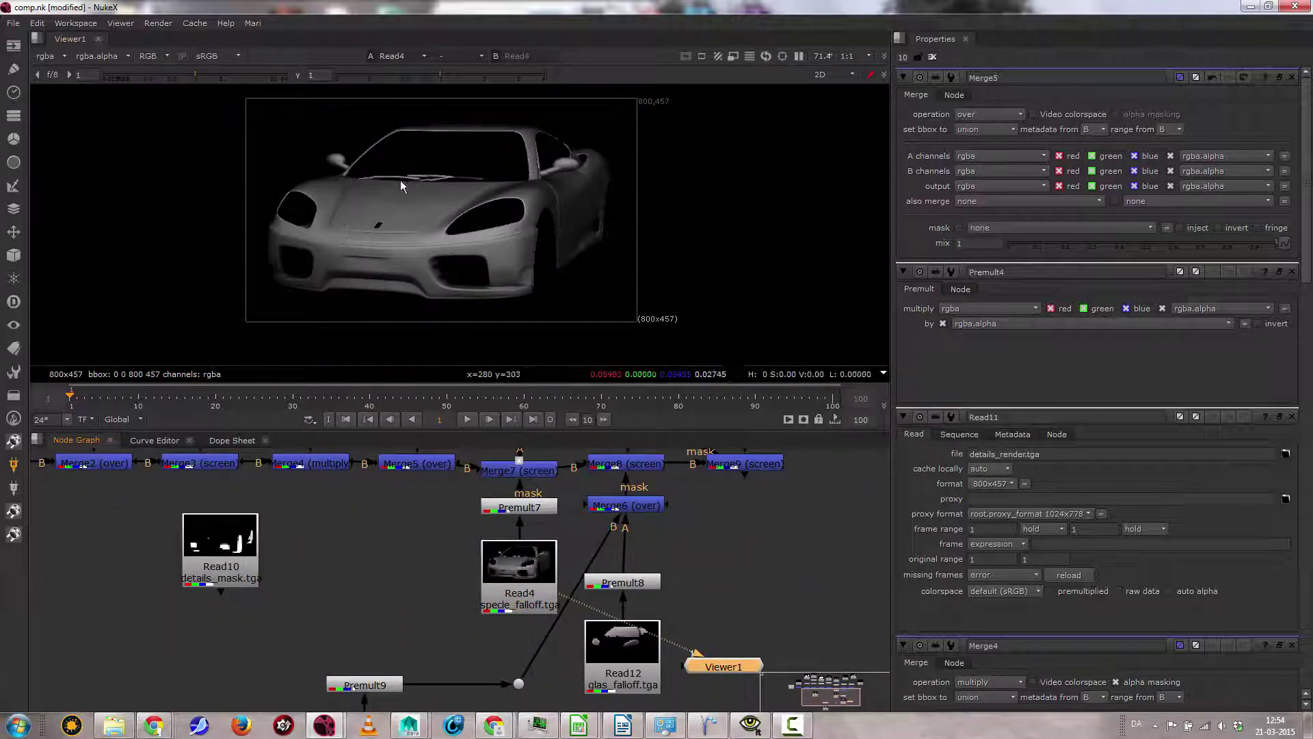
{"action": "left_click", "coordinate": [539, 511]}
{"action": "key", "text": "1"}
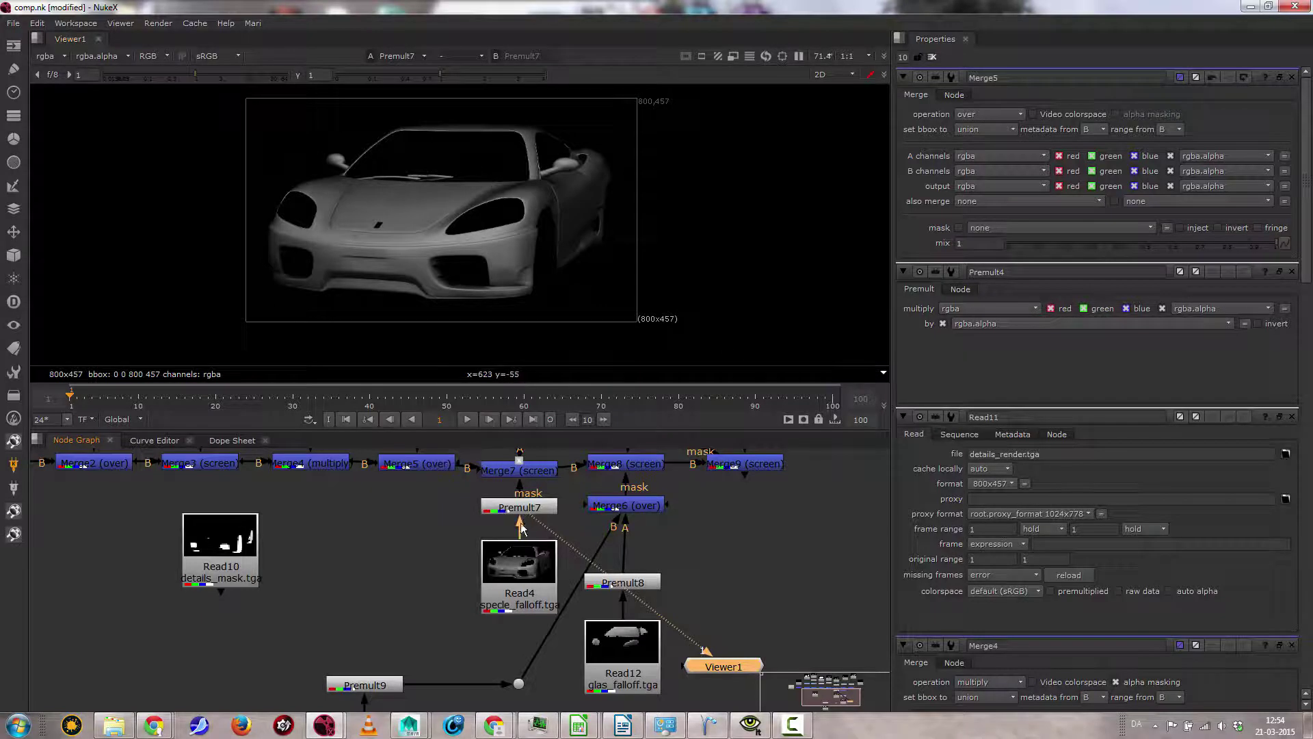
{"action": "middle_click_drag", "start_coordinate": [521, 529], "coordinate": [475, 530]}
{"action": "left_click", "coordinate": [487, 526]}
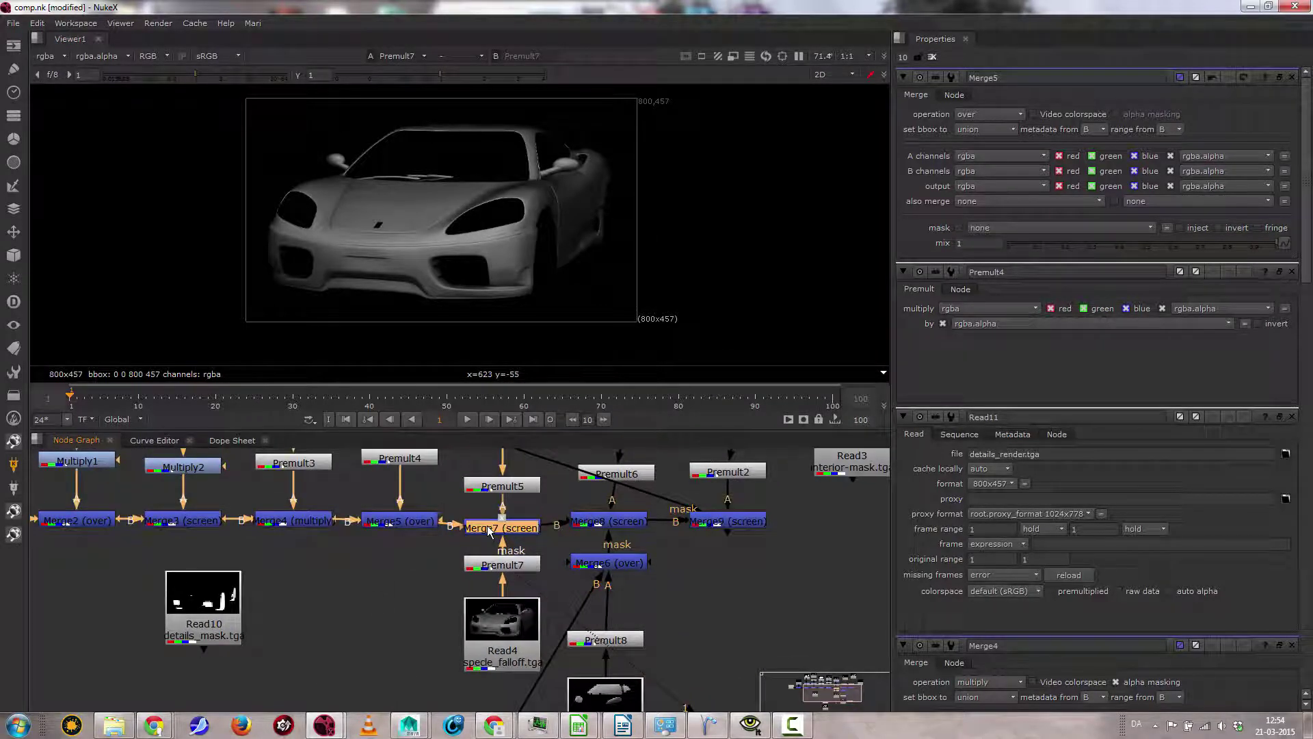
{"action": "key", "text": "1"}
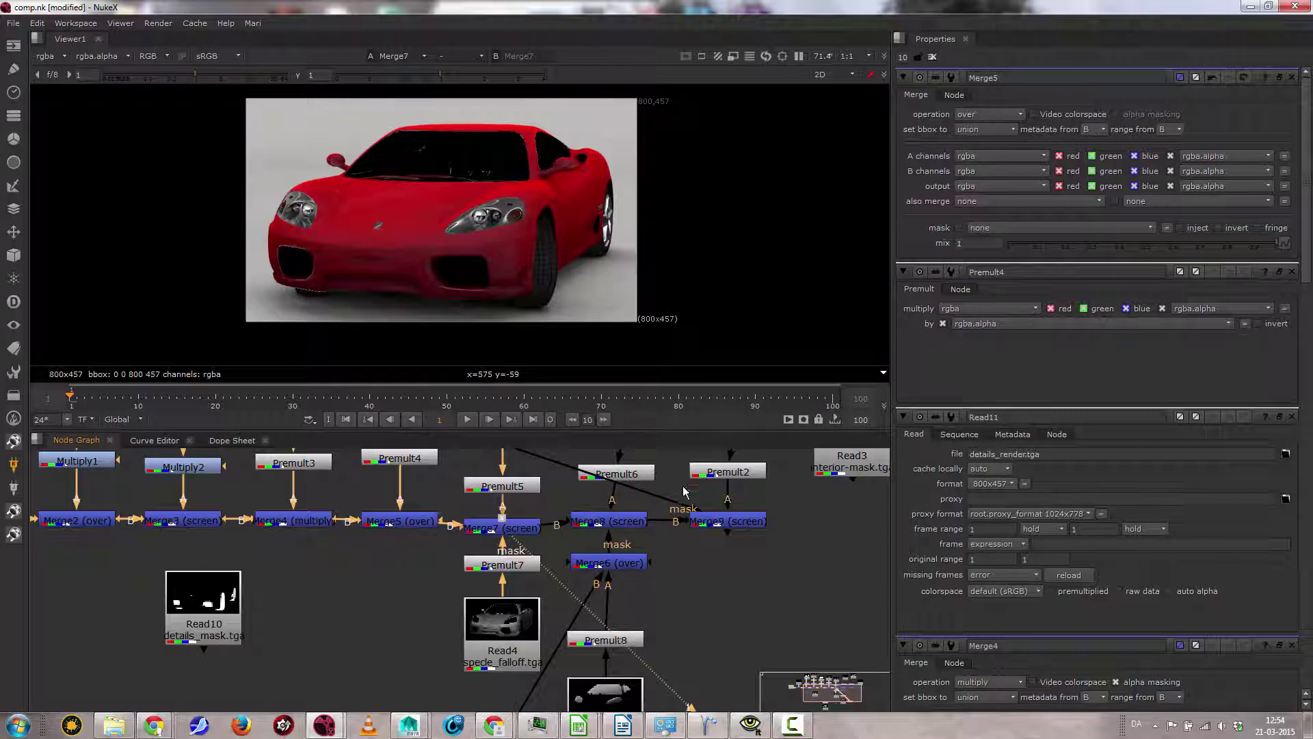
Step: View the glas_mirror.tga reflection pass and the Merge8 screen composite that adds it to the car
{"action": "middle_click_drag", "start_coordinate": [684, 491], "coordinate": [655, 627]}
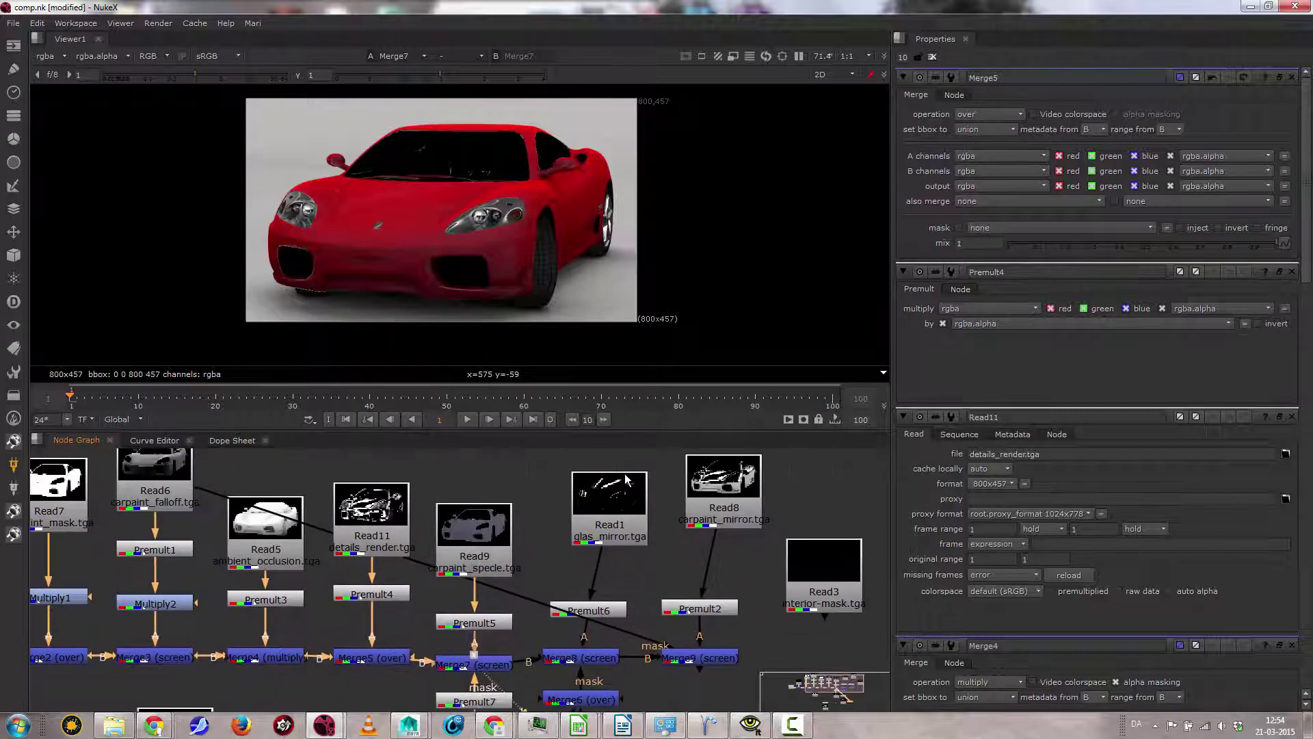
{"action": "left_click", "coordinate": [628, 531]}
{"action": "key", "text": "1"}
{"action": "left_click", "coordinate": [625, 638]}
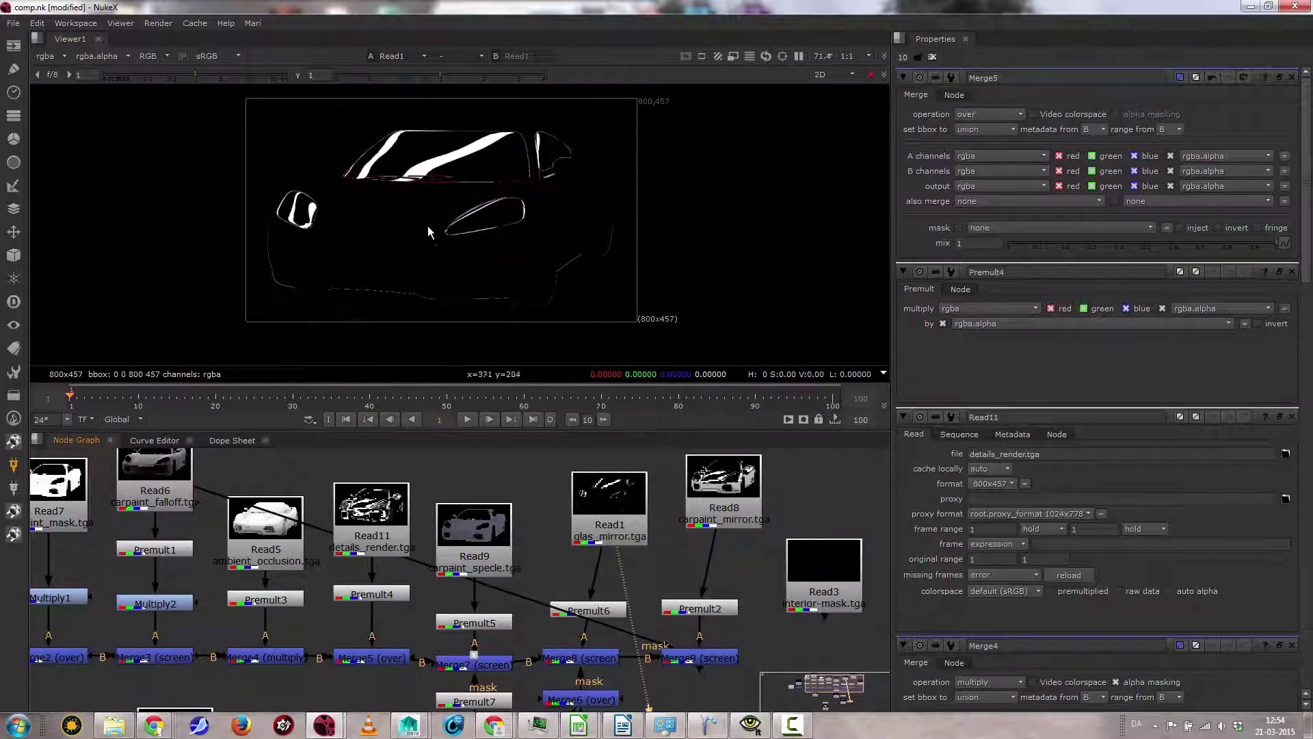
{"action": "middle_click_drag", "start_coordinate": [531, 491], "coordinate": [501, 429]}
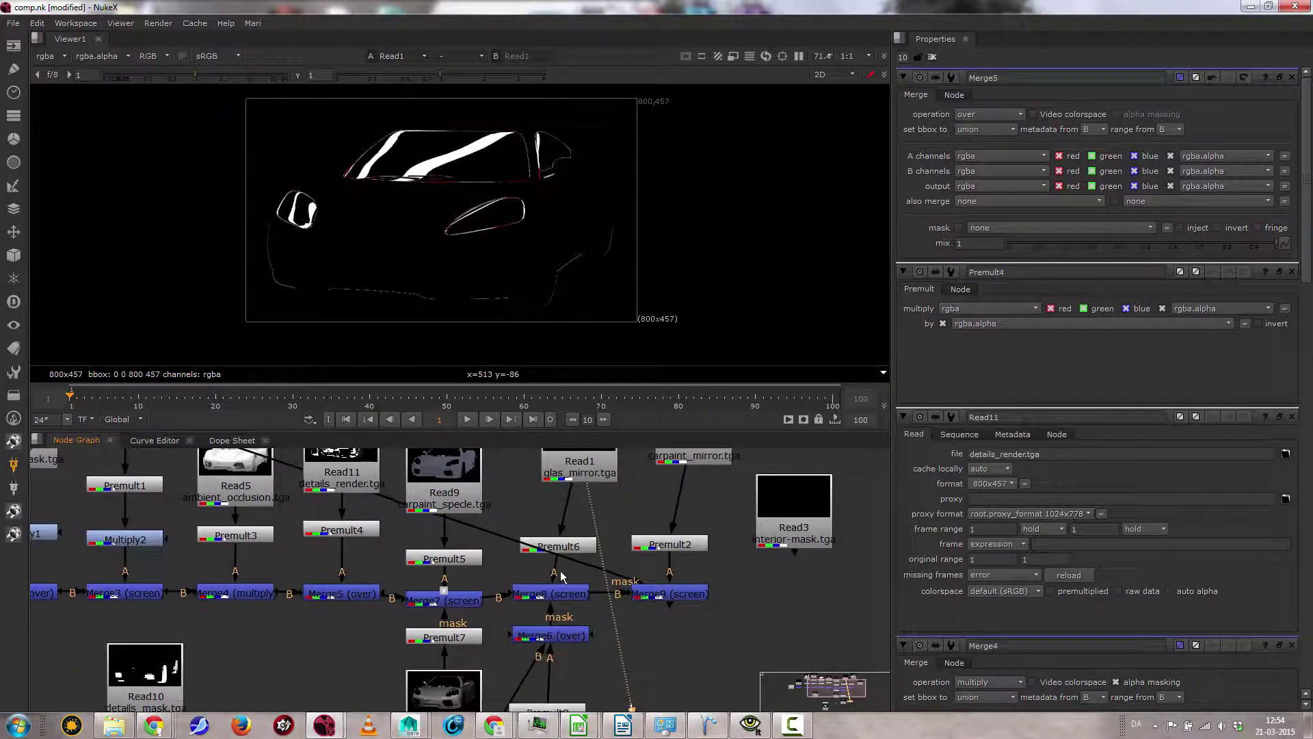
{"action": "left_click", "coordinate": [550, 593]}
{"action": "key", "text": "1"}
{"action": "middle_click_drag", "start_coordinate": [615, 666], "coordinate": [647, 624]}
{"action": "middle_click_drag", "start_coordinate": [625, 572], "coordinate": [663, 597]}
Step: View the Merge9 screen composite that adds the carpaint_mirror.tga reflections
{"action": "left_click", "coordinate": [628, 648]}
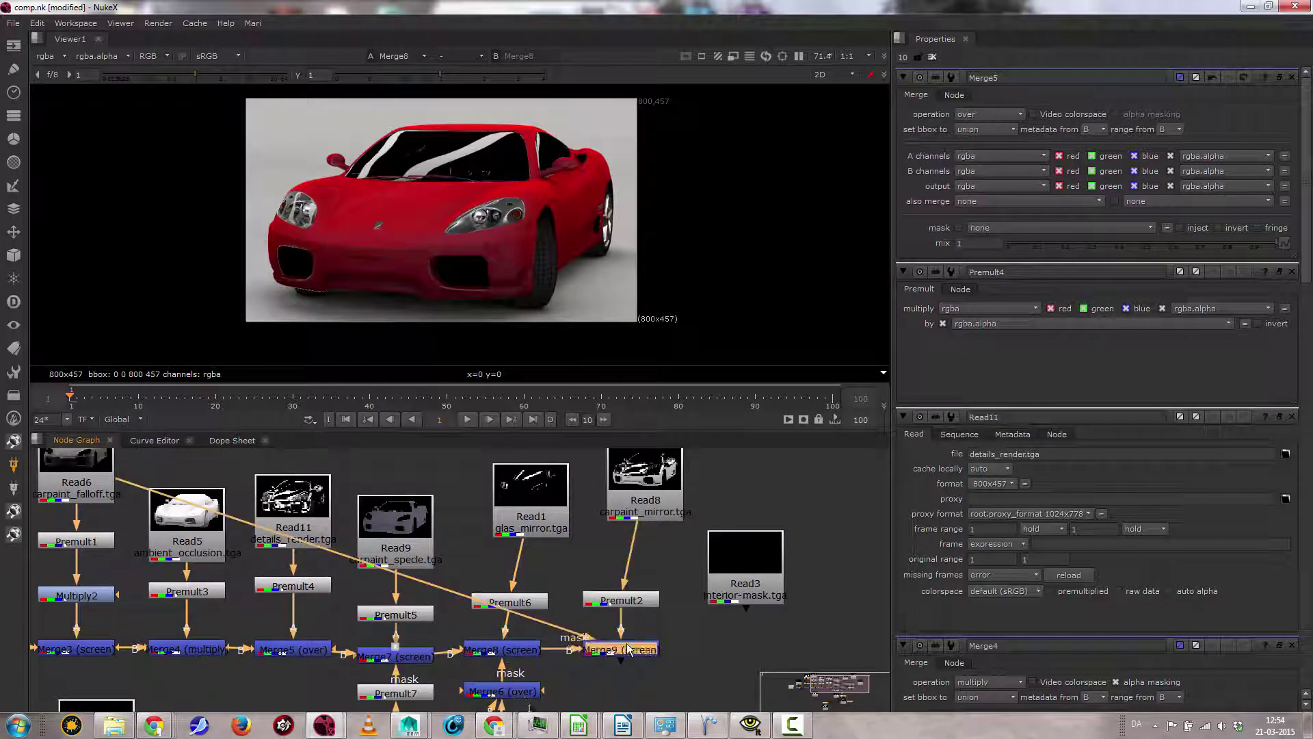
{"action": "key", "text": "1"}
{"action": "middle_click_drag", "start_coordinate": [588, 602], "coordinate": [661, 590]}
Step: Set the Merge5 mix to 0.46 while keeping the Merge9 composite in the viewer
{"action": "middle_click_drag", "start_coordinate": [461, 679], "coordinate": [438, 573]}
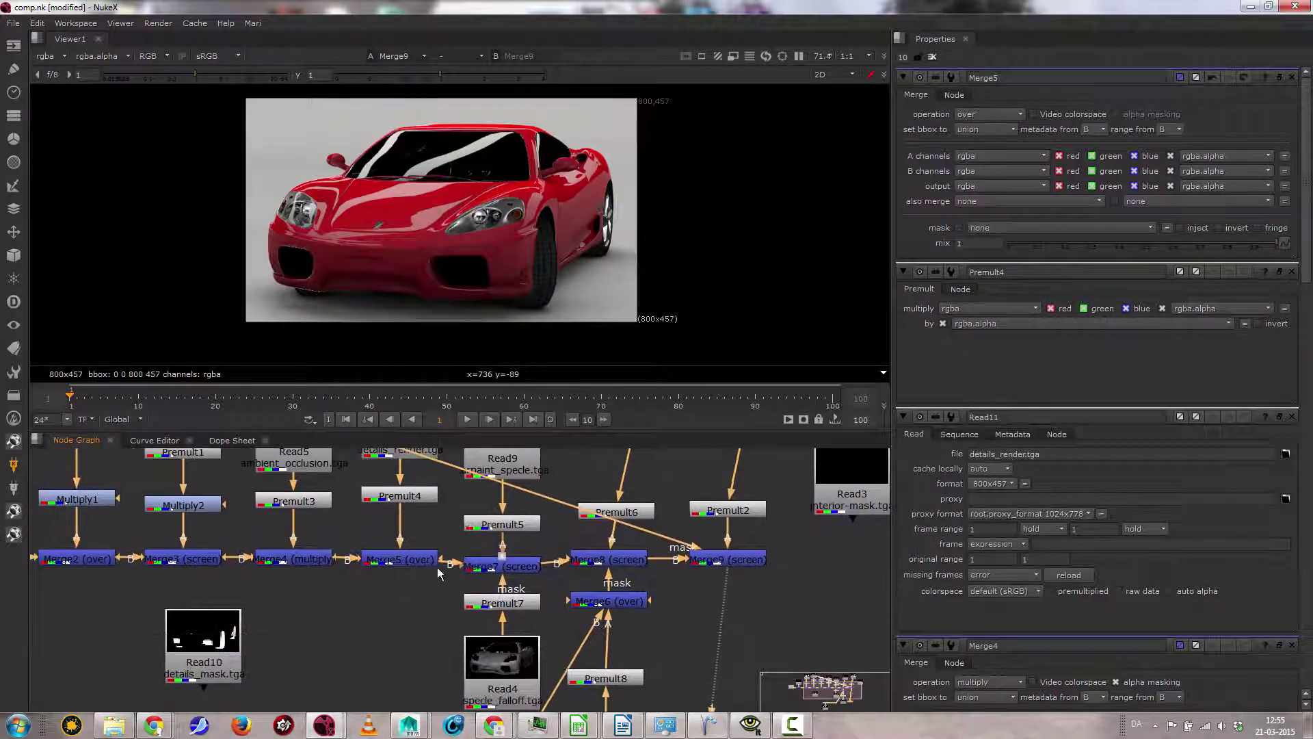
{"action": "left_click", "coordinate": [396, 558]}
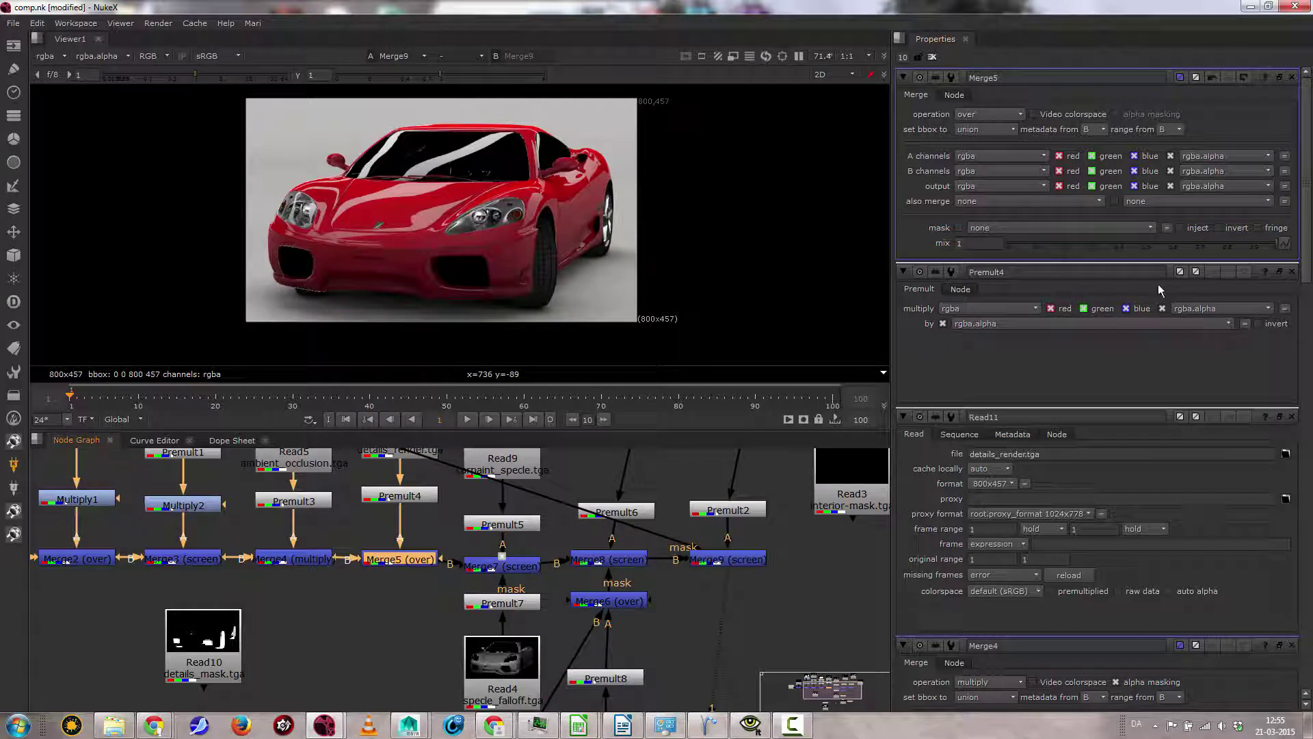
{"action": "left_click_drag", "start_coordinate": [1270, 244], "coordinate": [1130, 230]}
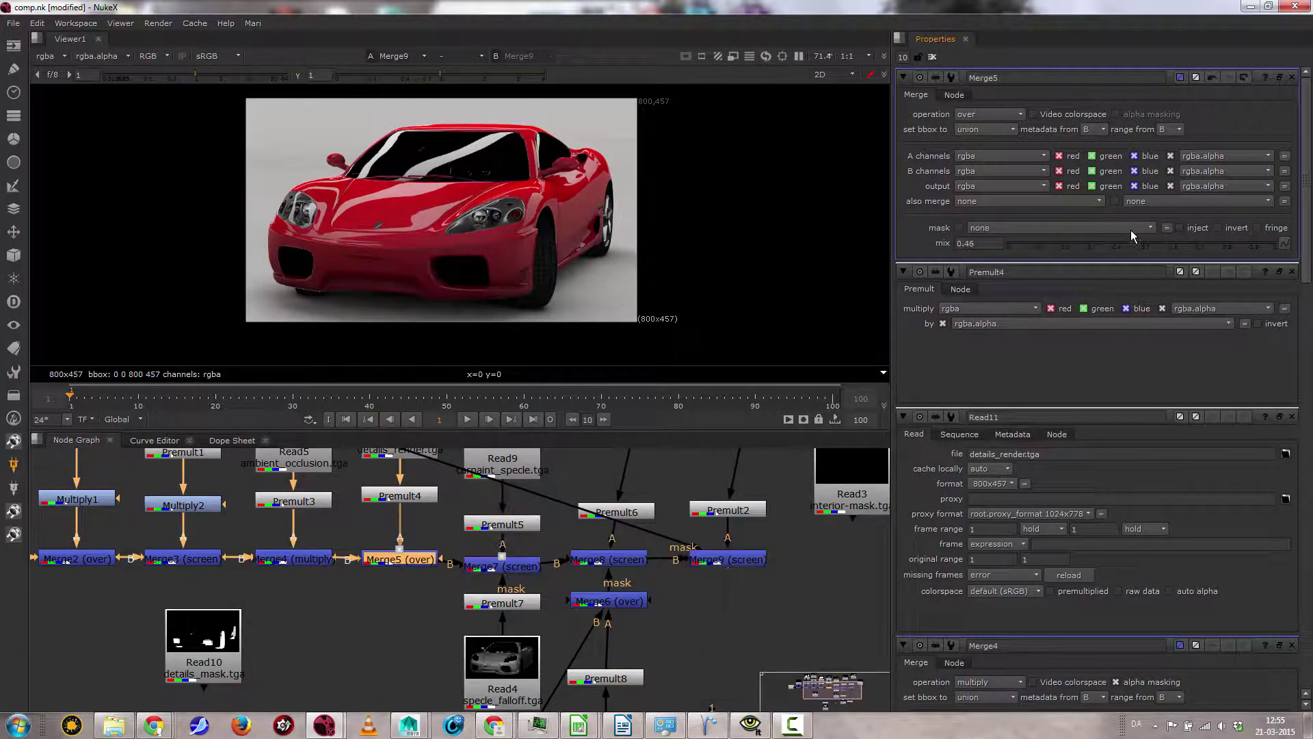
{"action": "middle_click_drag", "start_coordinate": [732, 597], "coordinate": [646, 475]}
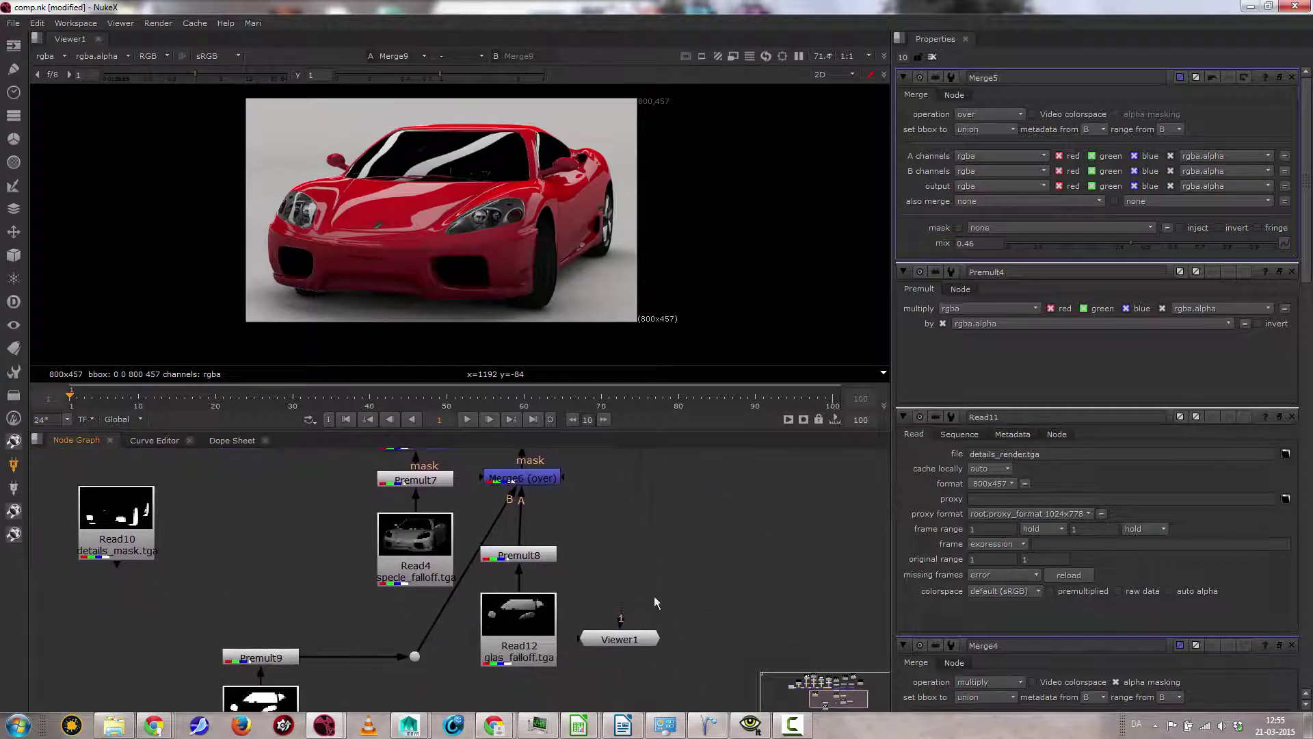
Step: Open the Merge4 node's properties and review its available merge operations, keeping multiply
{"action": "middle_click_drag", "start_coordinate": [626, 550], "coordinate": [593, 599]}
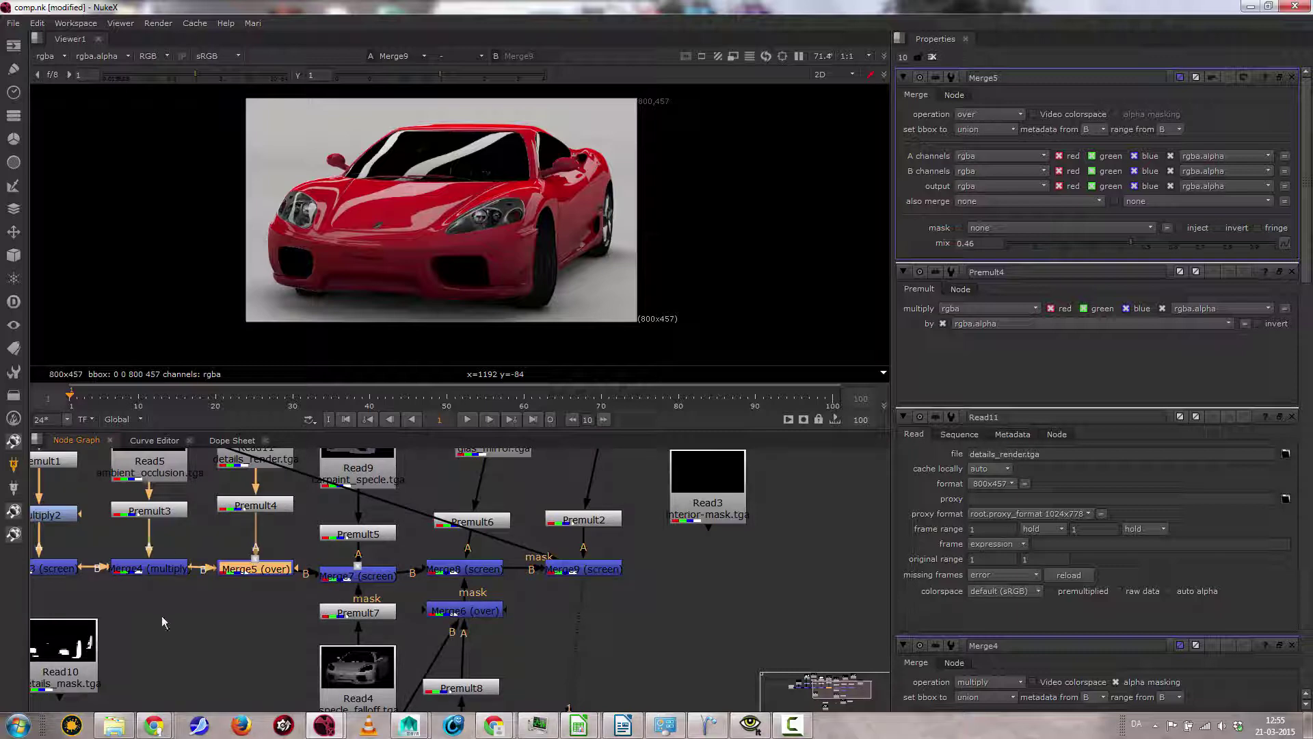
{"action": "double_click", "coordinate": [166, 572]}
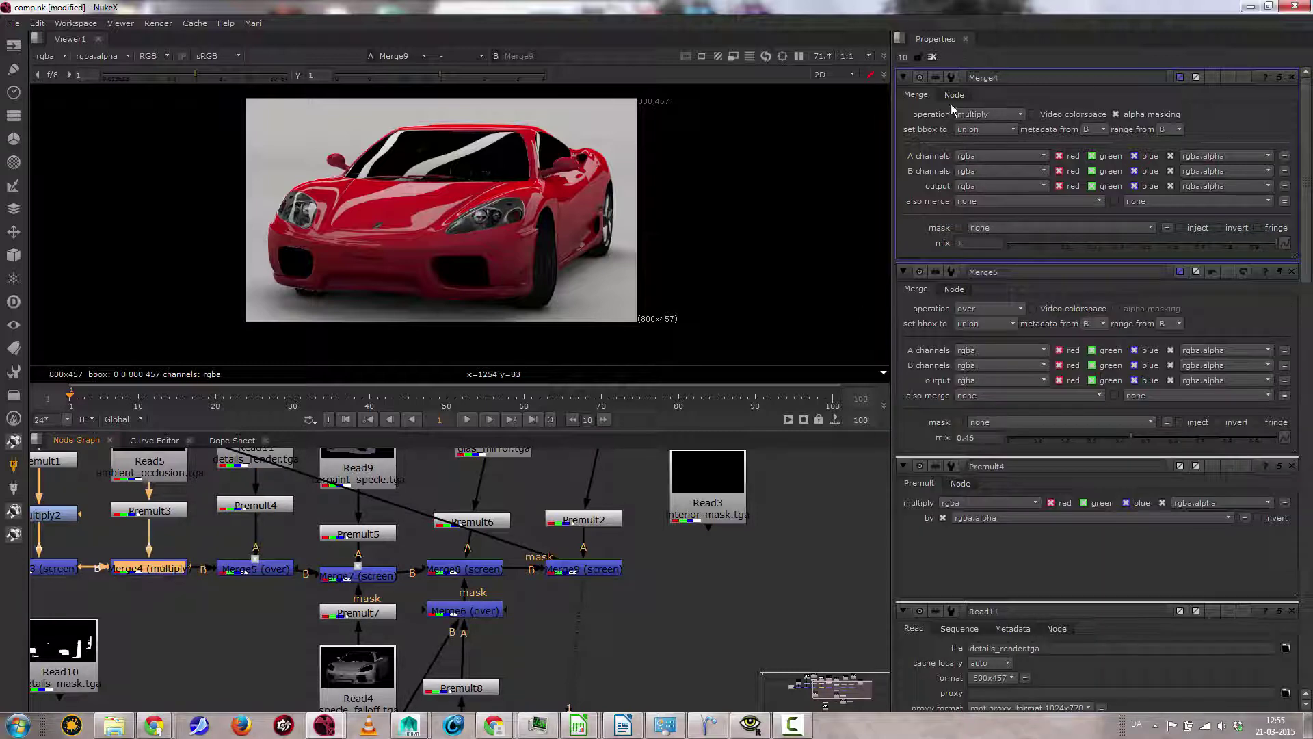
{"action": "left_click", "coordinate": [1024, 115]}
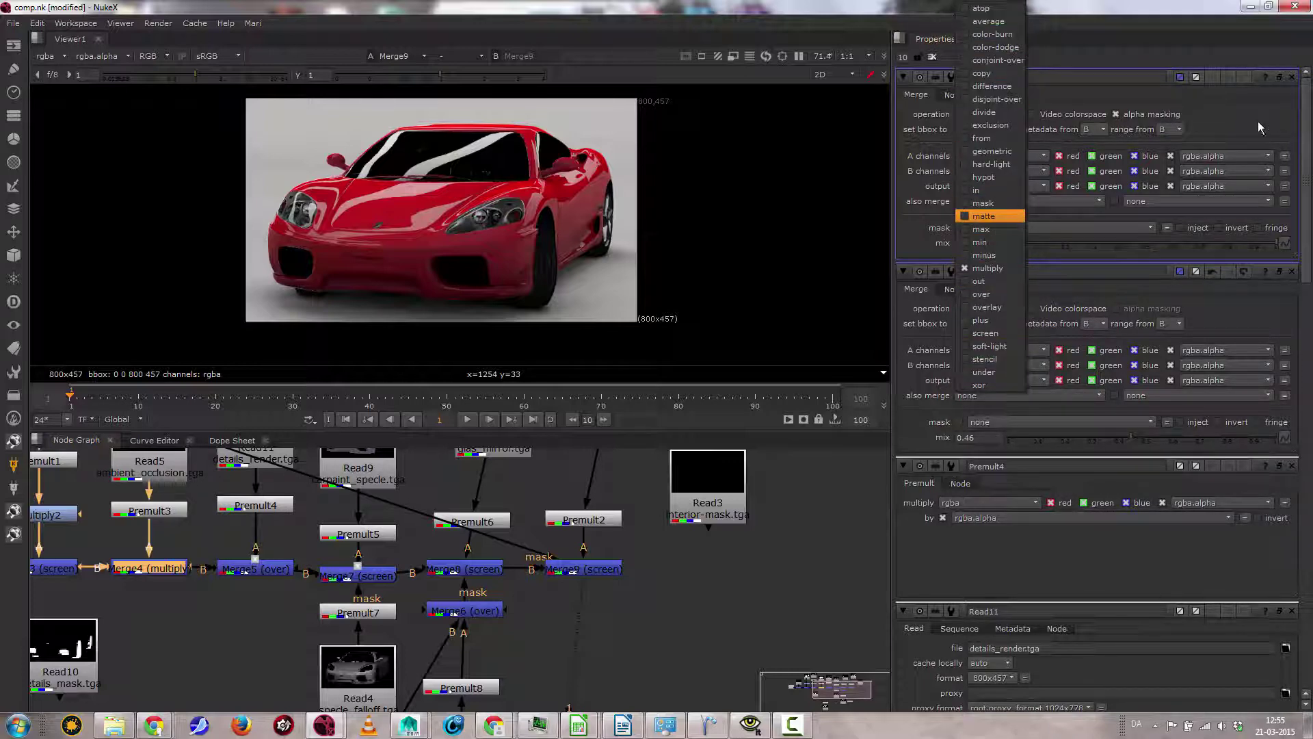
{"action": "key", "text": "Escape"}
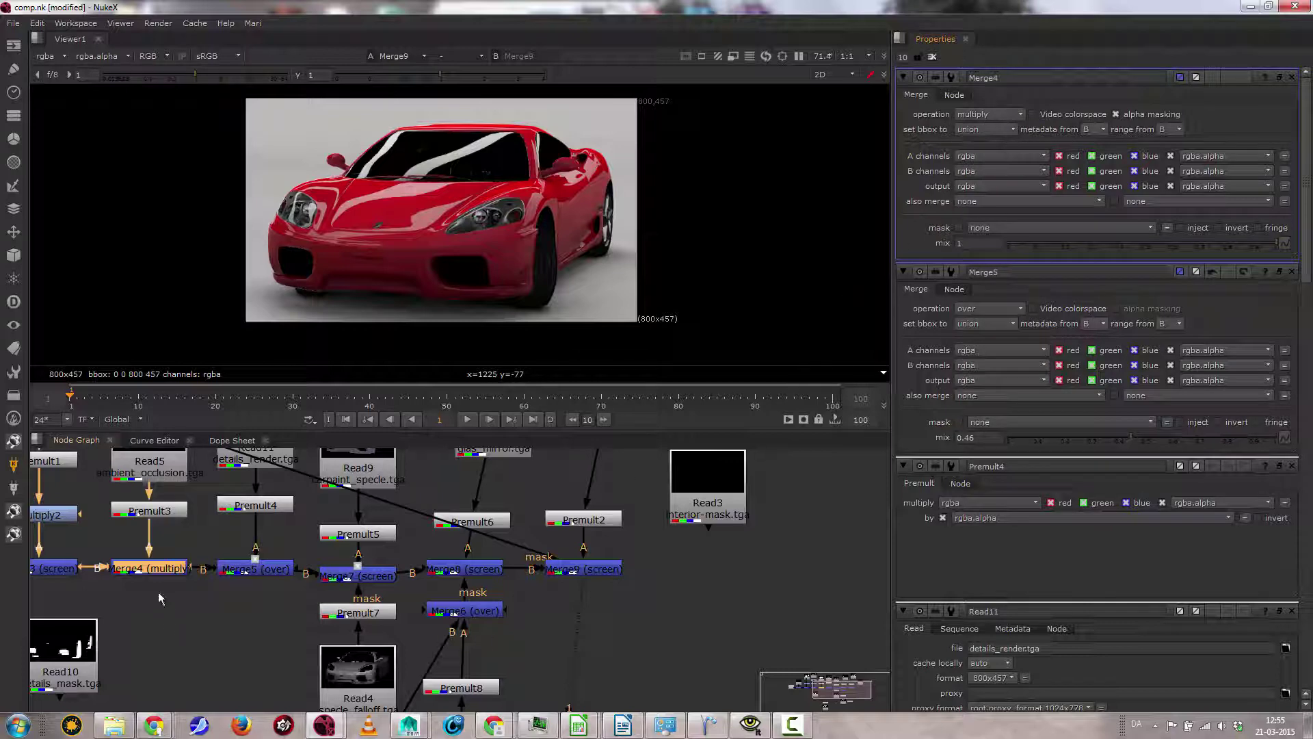
Step: Connect Merge4's mask input to the specle_falloff.tga read node, try rgba.red as the mask channel, and set it back to rgba.alpha
{"action": "left_click_drag", "start_coordinate": [158, 576], "coordinate": [159, 629]}
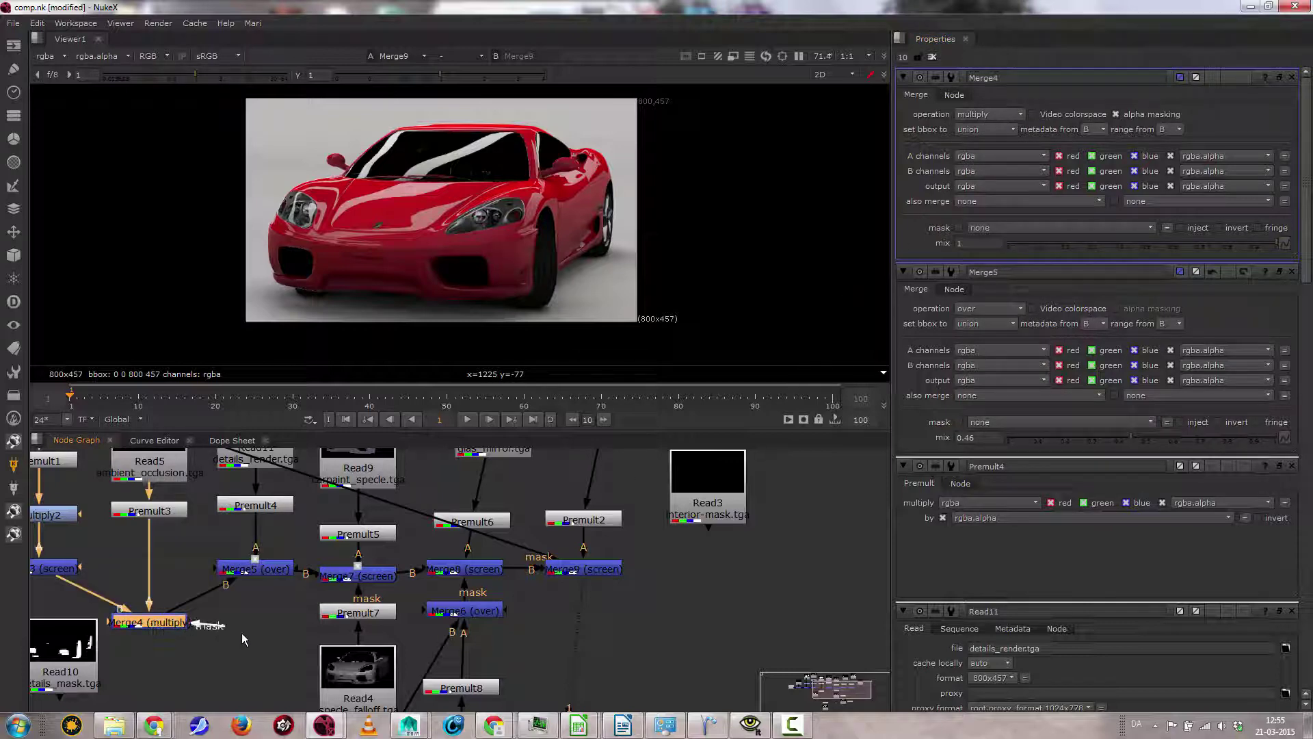
{"action": "left_click_drag", "start_coordinate": [241, 642], "coordinate": [361, 675]}
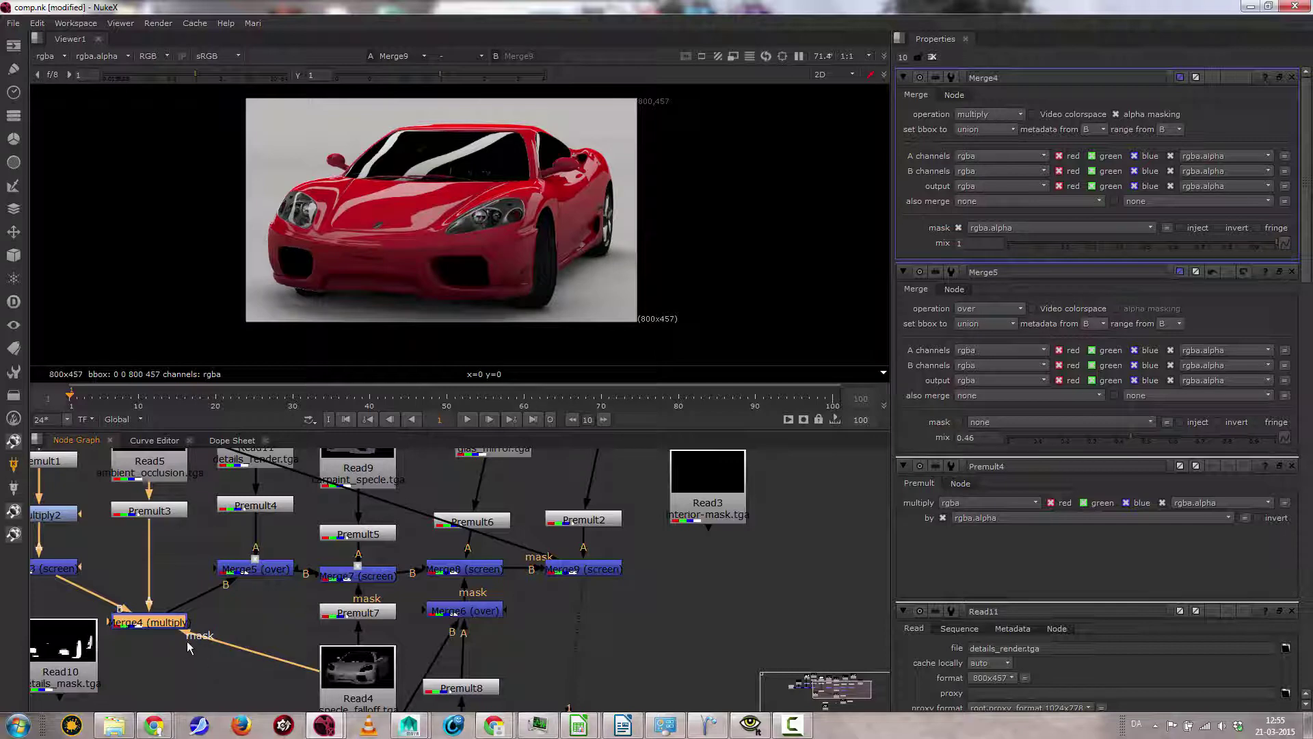
{"action": "left_click", "coordinate": [1025, 228]}
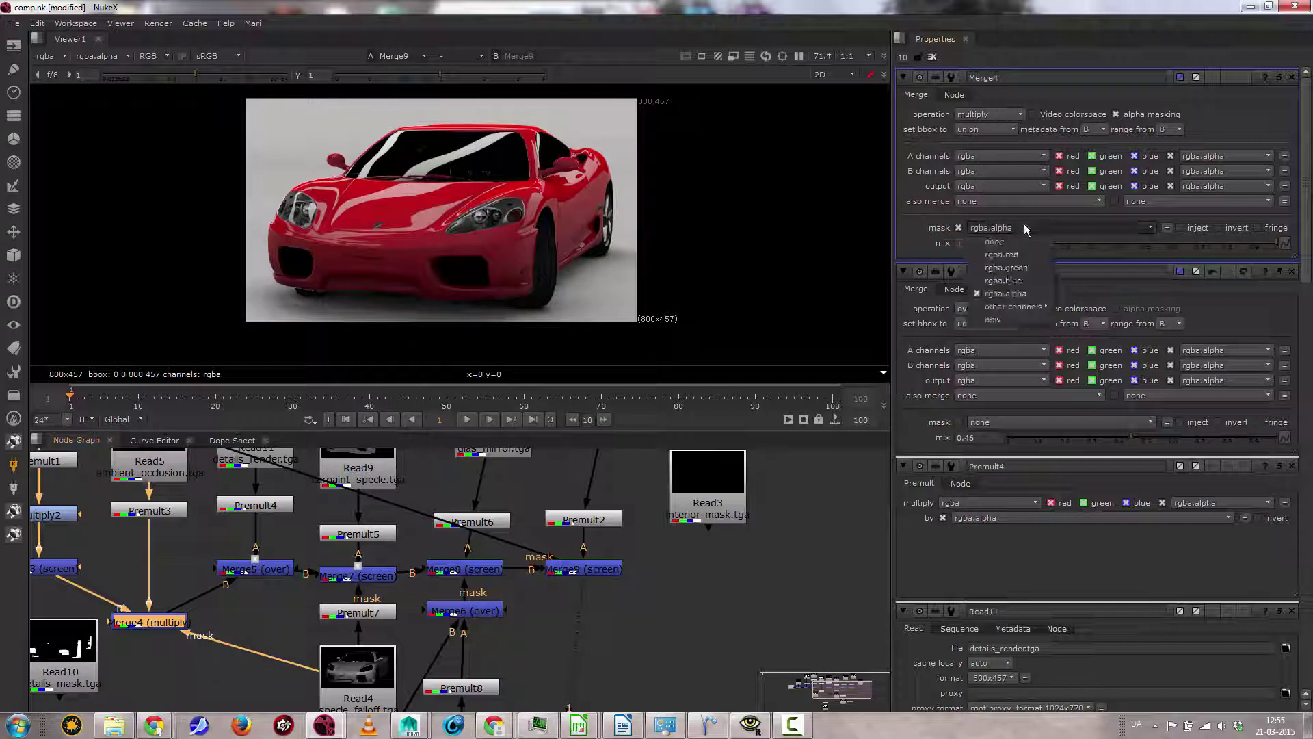
{"action": "left_click", "coordinate": [1021, 250]}
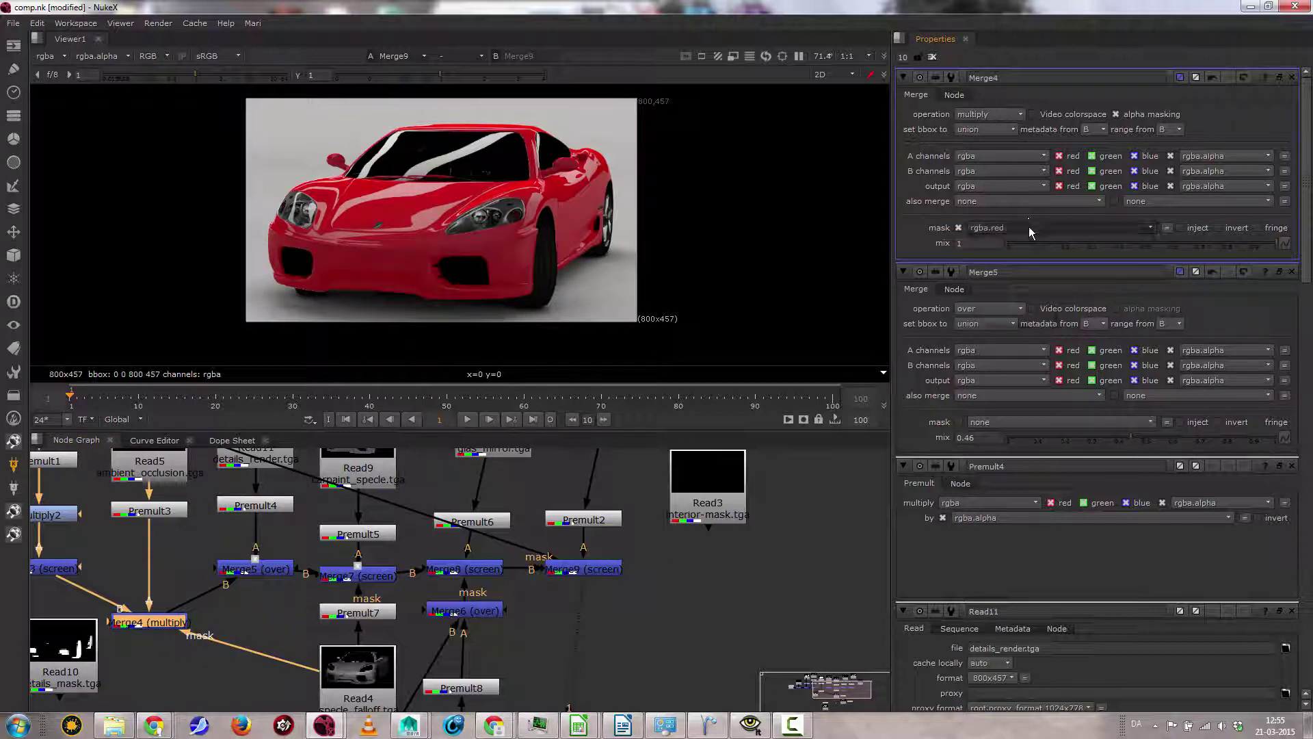
{"action": "left_click", "coordinate": [1027, 226]}
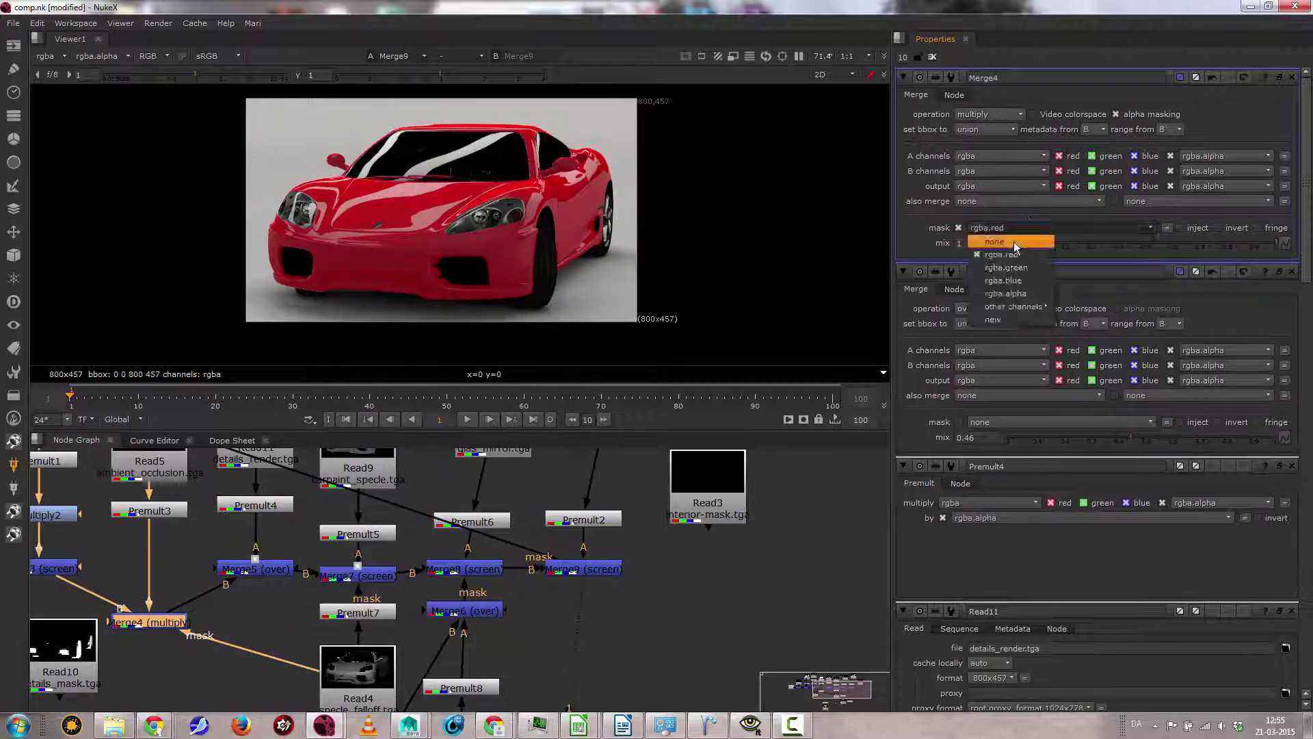
{"action": "left_click", "coordinate": [1024, 293]}
Step: Move Merge4 back in line with the other merges and disconnect its mask input from the specle_falloff.tga read node
{"action": "left_click_drag", "start_coordinate": [166, 626], "coordinate": [166, 567]}
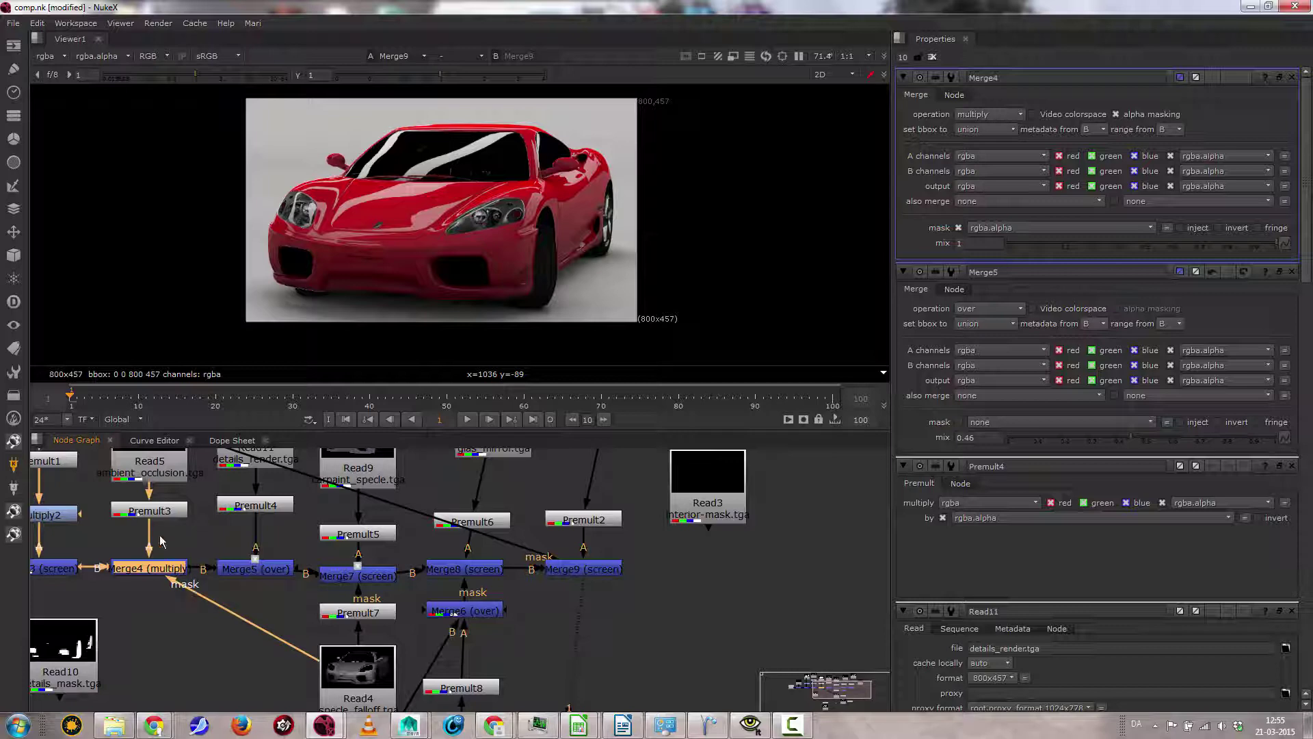
{"action": "left_click_drag", "start_coordinate": [203, 603], "coordinate": [192, 639]}
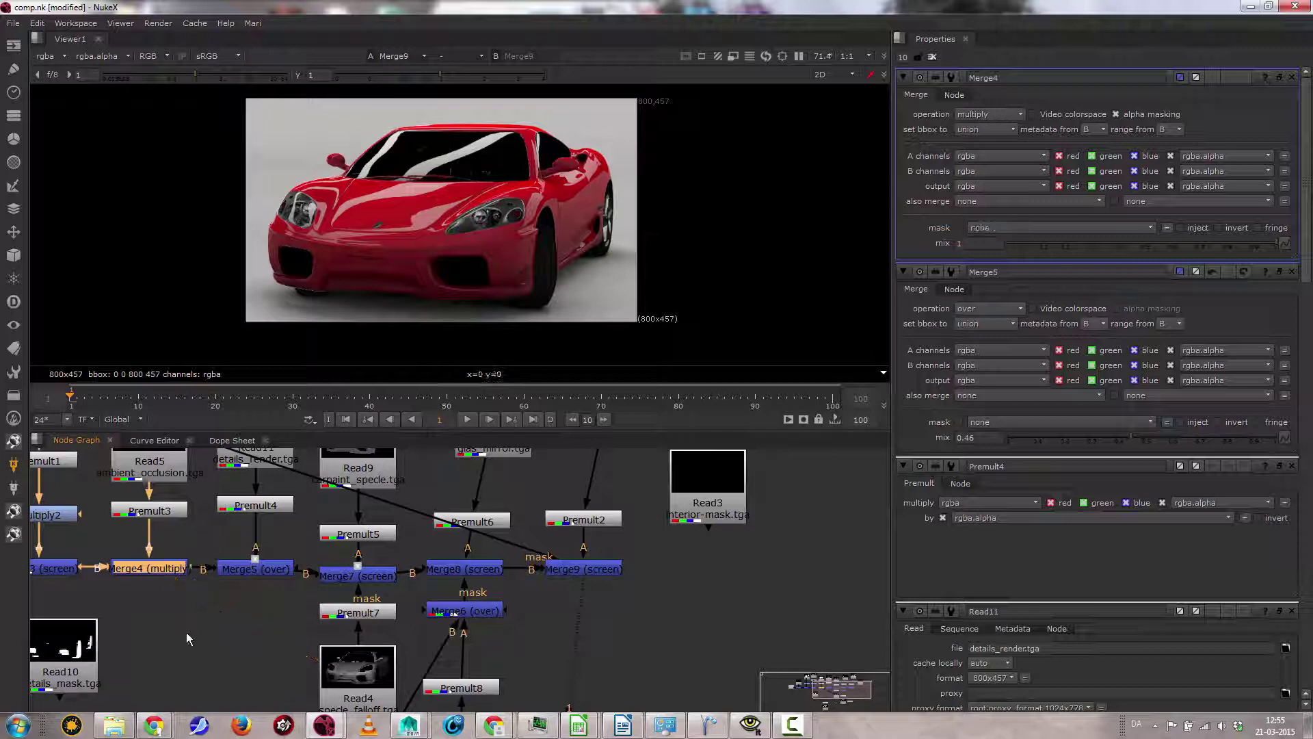
{"action": "key", "text": "f"}
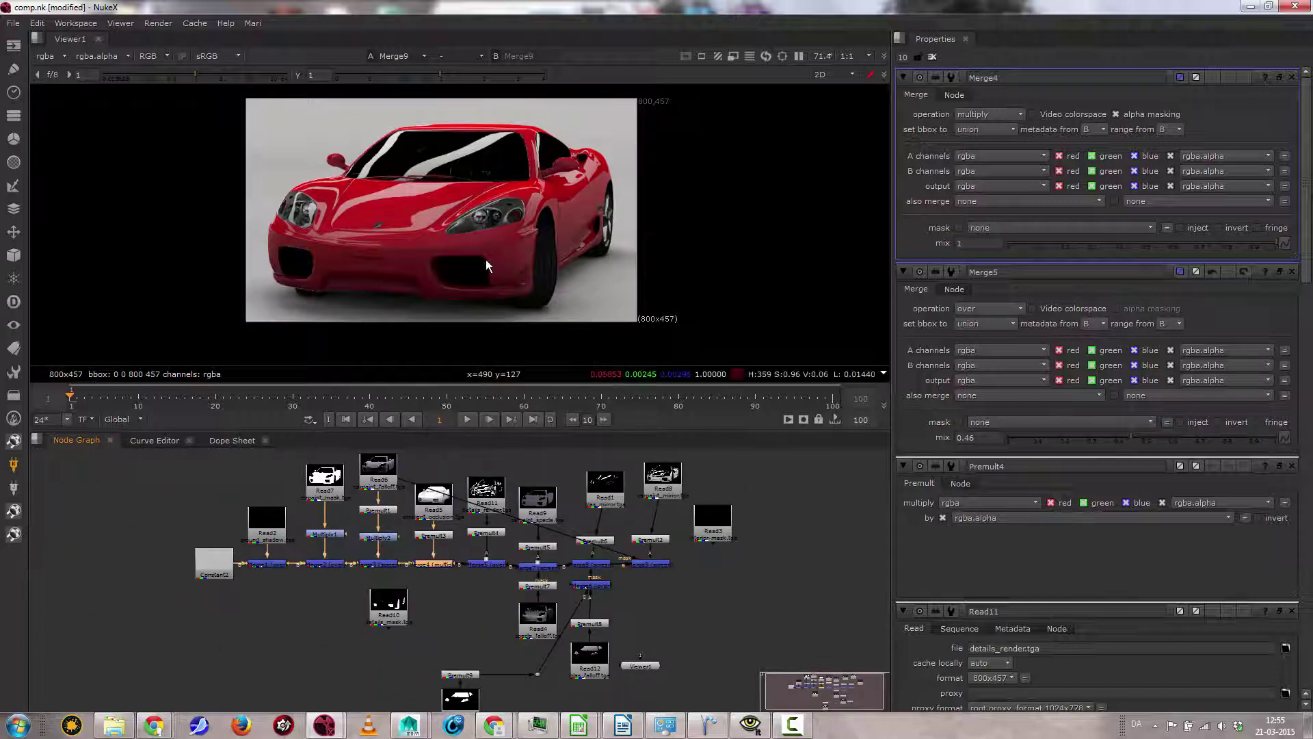
{"action": "left_click", "coordinate": [786, 730]}
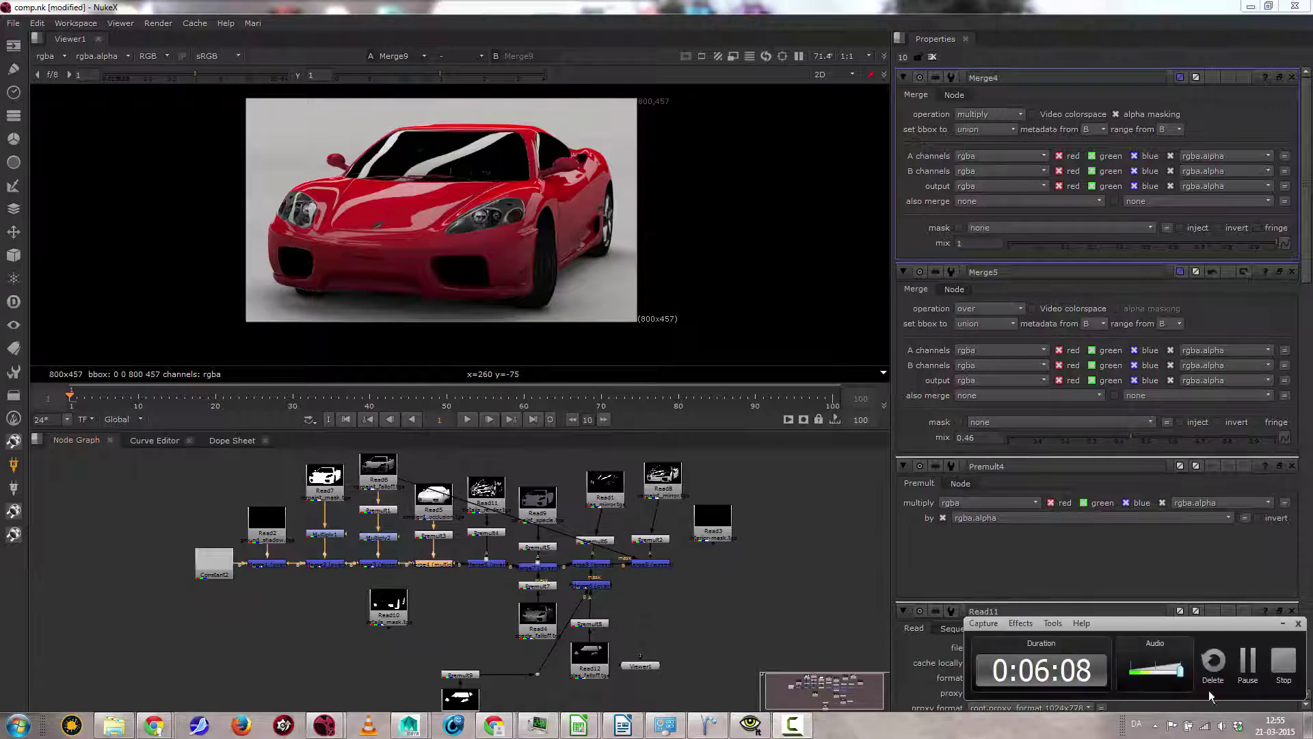